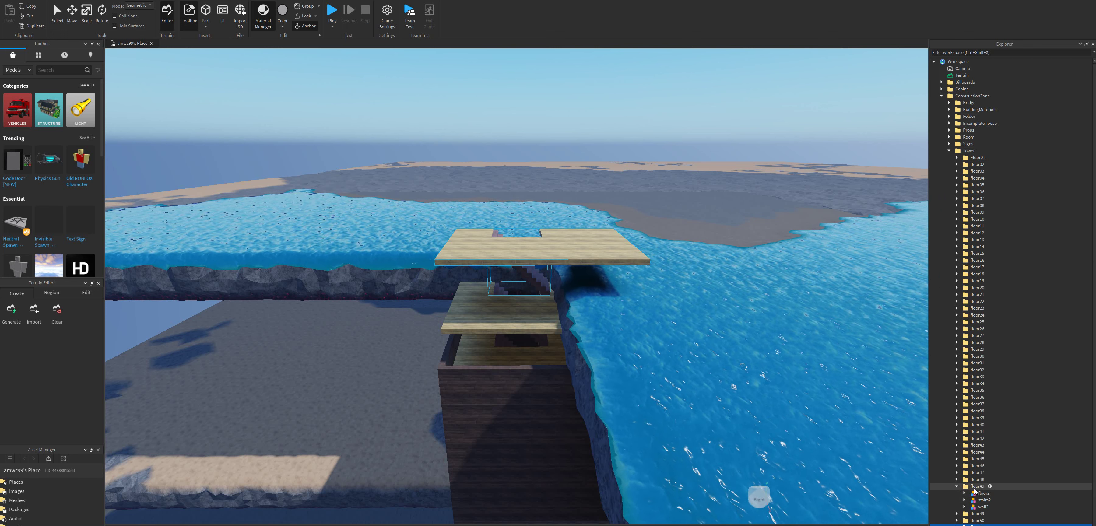
- Duplicate the expanded floor49 folder of the tower and raise the copy above the topmost floor slab
{"action": "right_click", "coordinate": [975, 487]}
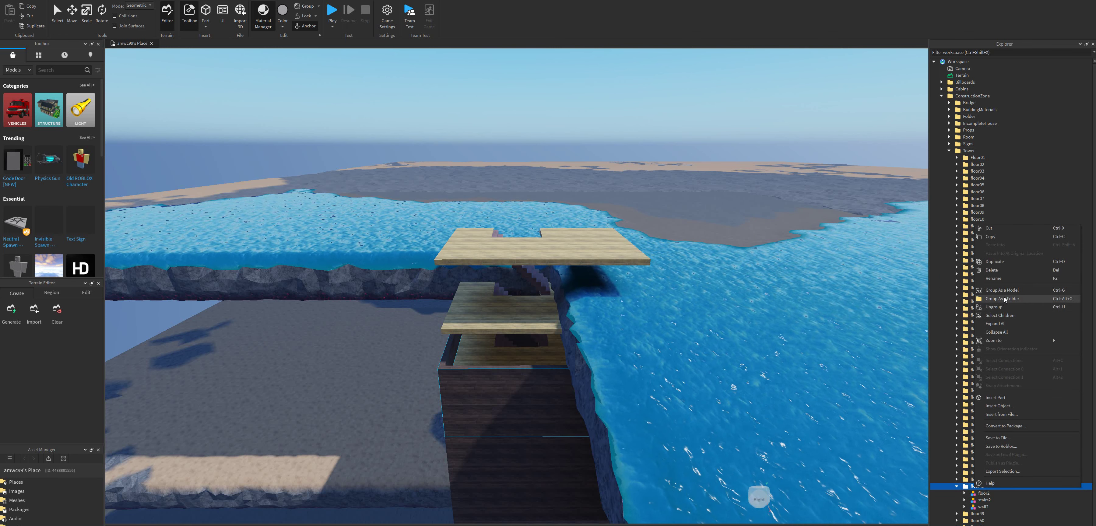
{"action": "left_click", "coordinate": [995, 261]}
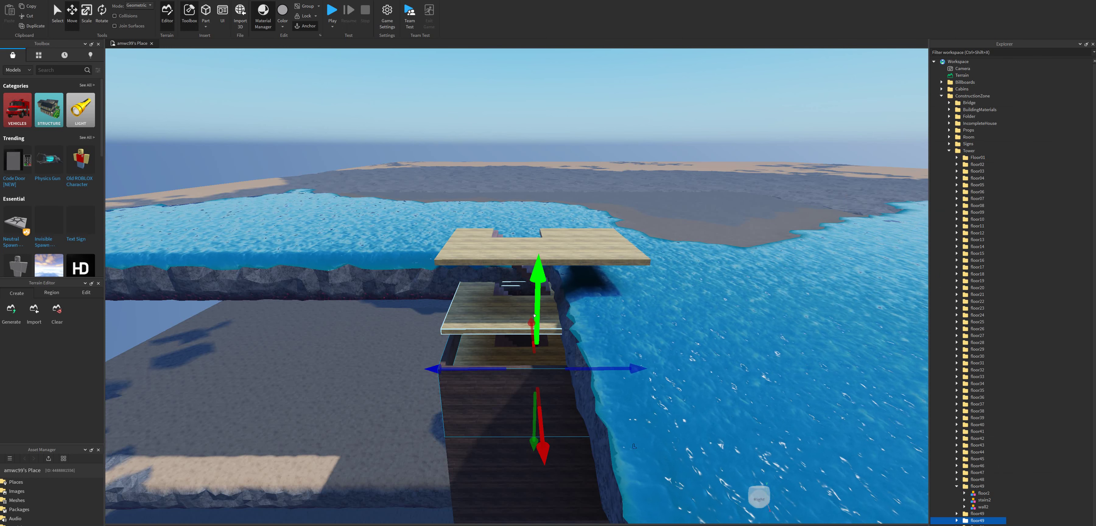
{"action": "left_click_drag", "start_coordinate": [529, 281], "coordinate": [548, 180]}
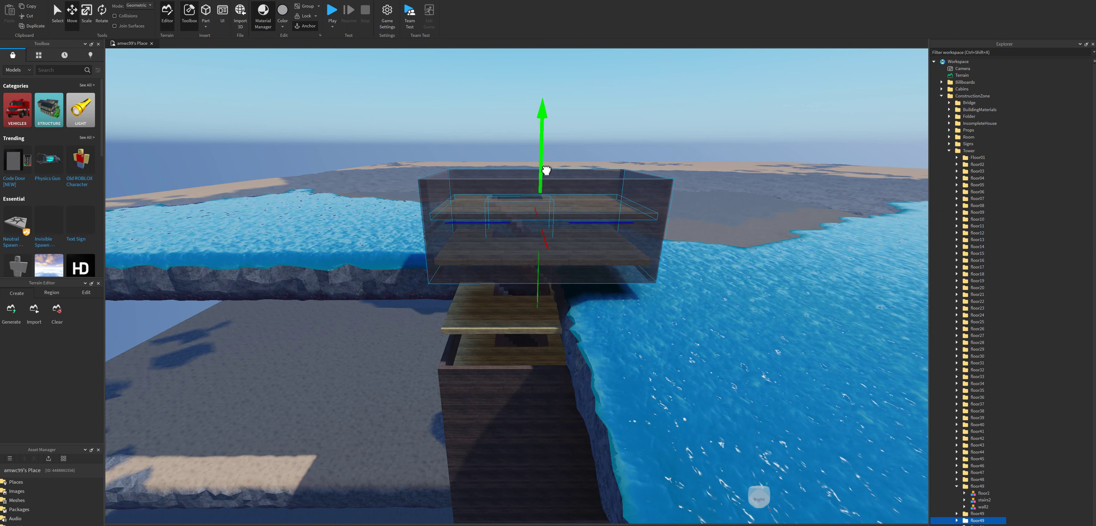
{"action": "scroll", "coordinate": [547, 183], "scroll_direction": "up", "scroll_amount": 5}
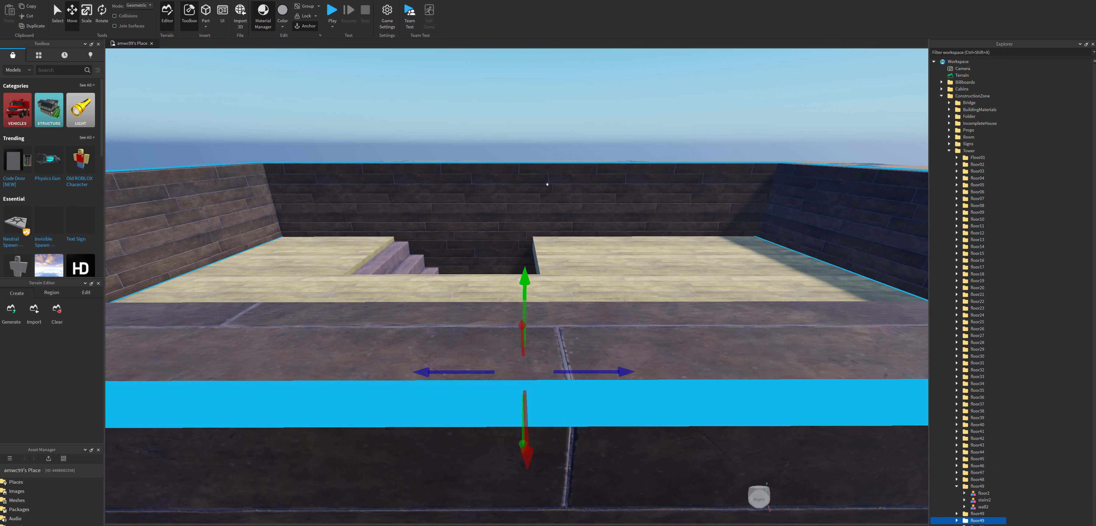
{"action": "right_click_drag", "start_coordinate": [548, 184], "coordinate": [573, 217]}
{"action": "scroll", "coordinate": [570, 264], "scroll_direction": "up", "scroll_amount": 5}
{"action": "scroll", "coordinate": [579, 243], "scroll_direction": "down", "scroll_amount": 6}
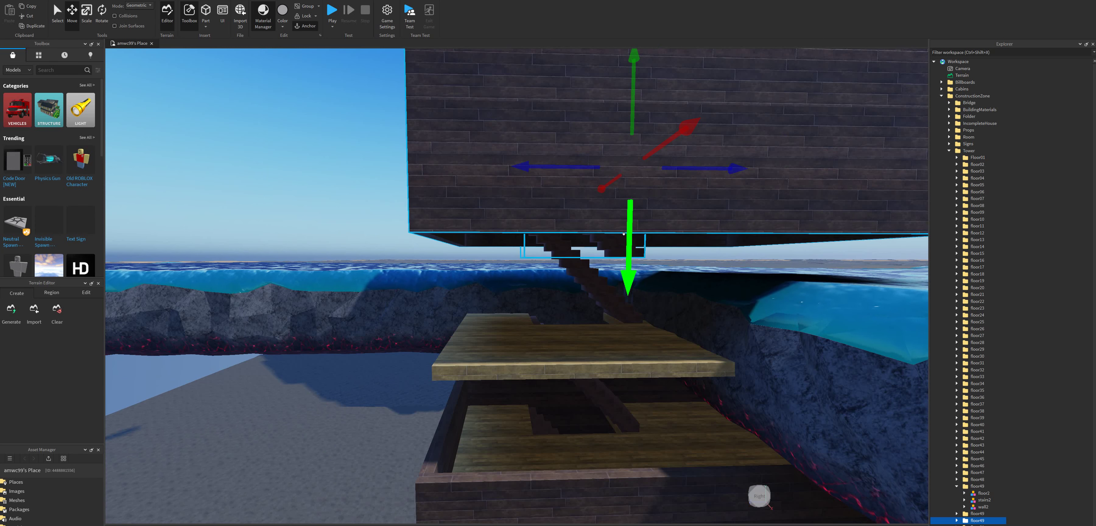
{"action": "left_click_drag", "start_coordinate": [624, 233], "coordinate": [637, 206]}
- Fine-tune the copied floor's height so its walls and stairs meet the floor slab below
{"action": "right_click_drag", "start_coordinate": [661, 229], "coordinate": [661, 229]}
{"action": "scroll", "coordinate": [656, 247], "scroll_direction": "up", "scroll_amount": 15}
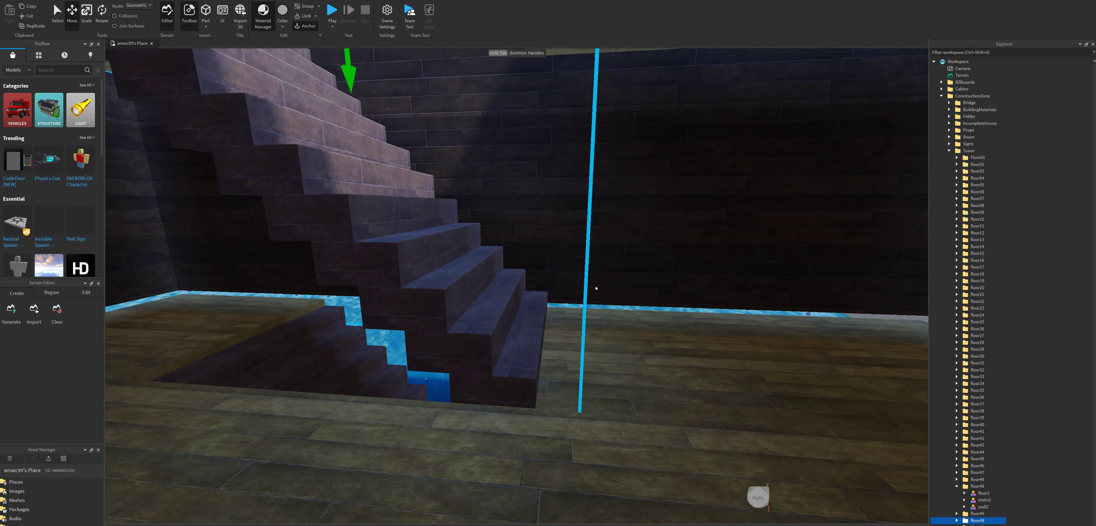
{"action": "left_click_drag", "start_coordinate": [359, 79], "coordinate": [365, 46]}
{"action": "right_click_drag", "start_coordinate": [499, 179], "coordinate": [499, 127]}
{"action": "left_click_drag", "start_coordinate": [393, 206], "coordinate": [404, 124]}
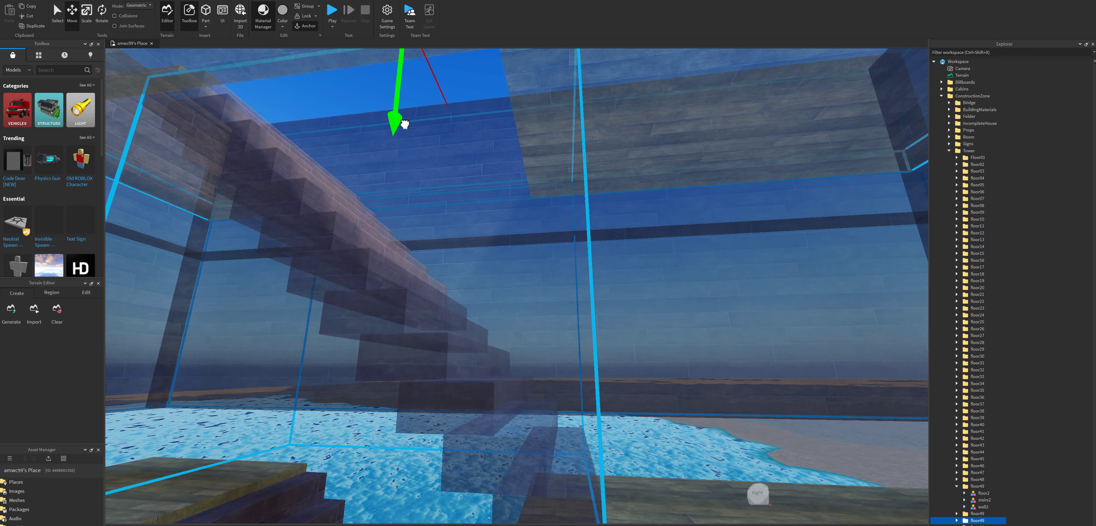
{"action": "right_click_drag", "start_coordinate": [429, 178], "coordinate": [429, 230]}
{"action": "scroll", "coordinate": [430, 178], "scroll_direction": "down", "scroll_amount": 4}
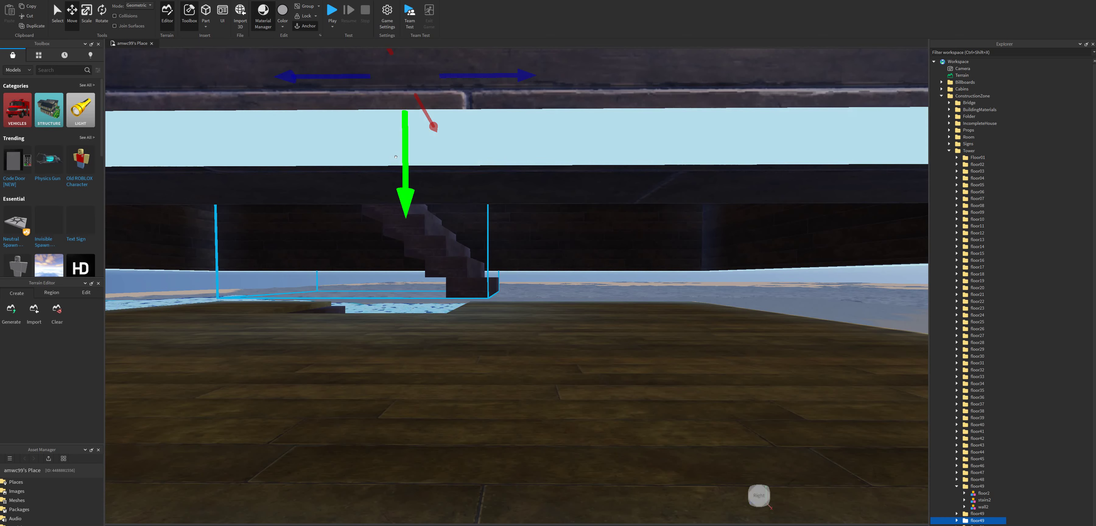
{"action": "scroll", "coordinate": [396, 157], "scroll_direction": "up", "scroll_amount": 10}
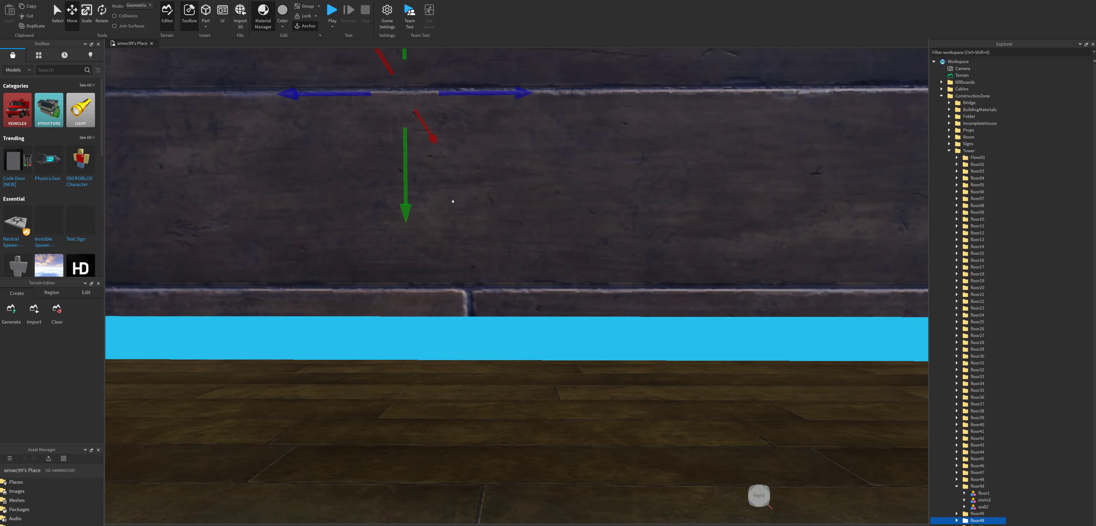
{"action": "scroll", "coordinate": [453, 201], "scroll_direction": "up", "scroll_amount": 4}
{"action": "key", "text": "a"}
{"action": "right_click_drag", "start_coordinate": [460, 199], "coordinate": [522, 219]}
{"action": "scroll", "coordinate": [483, 202], "scroll_direction": "up", "scroll_amount": 5}
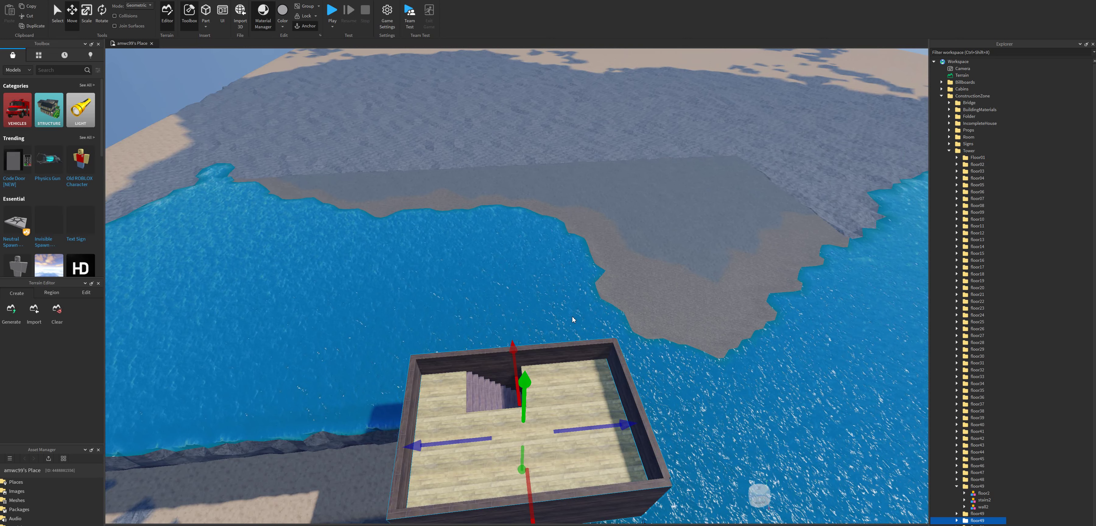
- Rename the copied floor folder as floor52
{"action": "right_click_drag", "start_coordinate": [572, 320], "coordinate": [650, 385]}
{"action": "scroll", "coordinate": [600, 307], "scroll_direction": "up", "scroll_amount": 3}
{"action": "scroll", "coordinate": [639, 379], "scroll_direction": "down", "scroll_amount": 4}
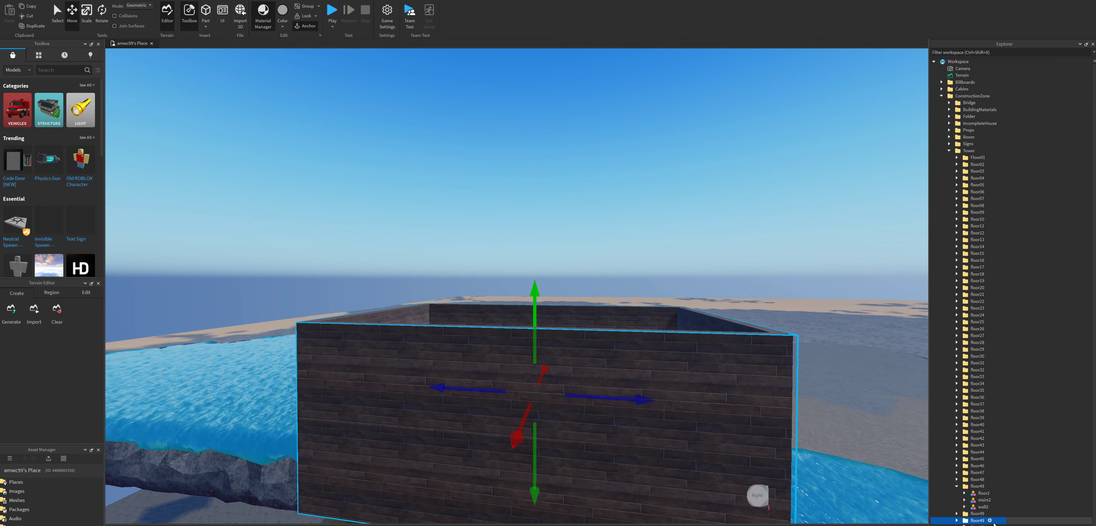
{"action": "left_click", "coordinate": [994, 524], "text": "ctrl"}
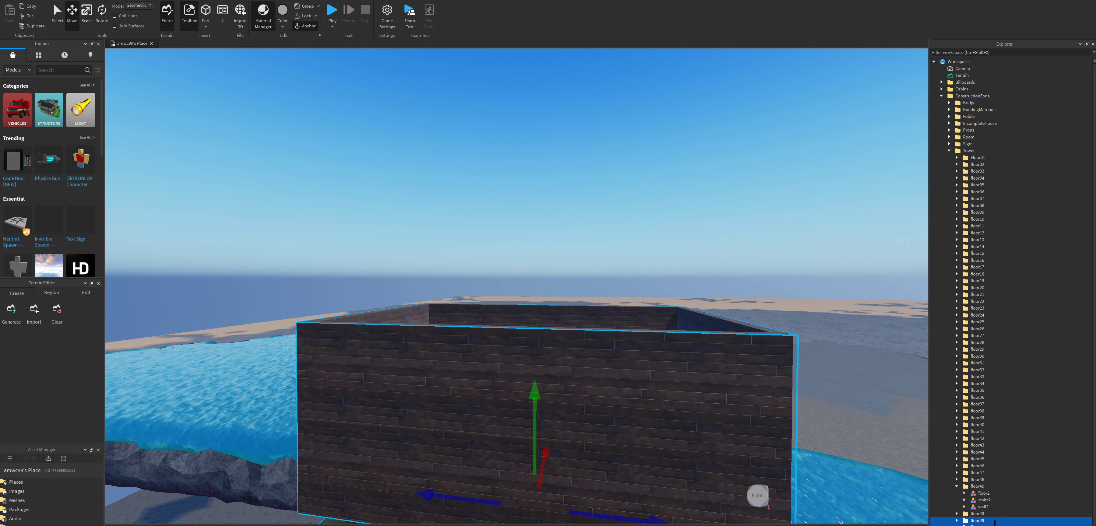
{"action": "right_click", "coordinate": [998, 521]}
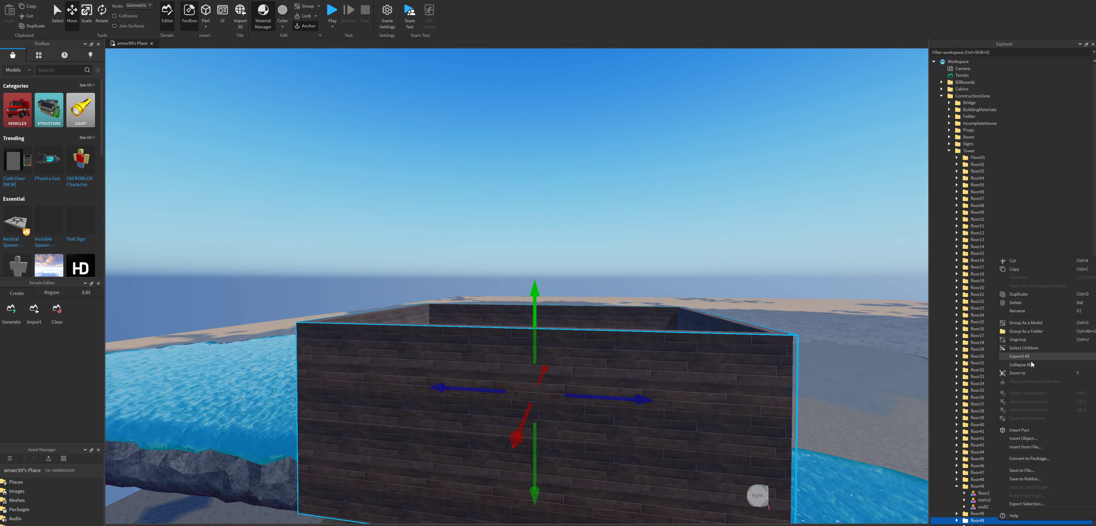
{"action": "left_click", "coordinate": [1020, 314]}
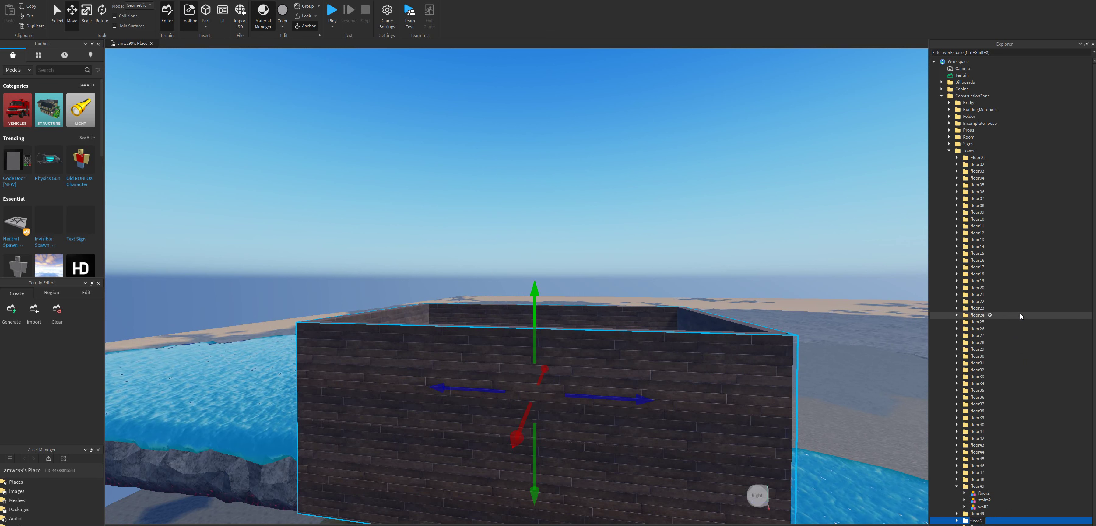
{"action": "key", "text": "Return"}
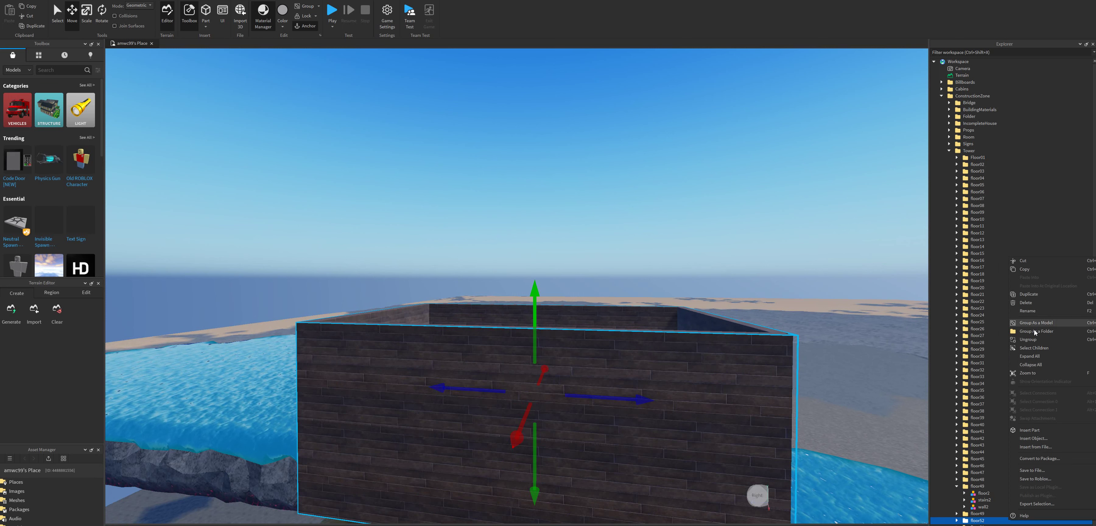
- Duplicate the floor52 folder and raise the copy until its walls and stairs sit on the floor slab below
{"action": "left_click", "coordinate": [1028, 294]}
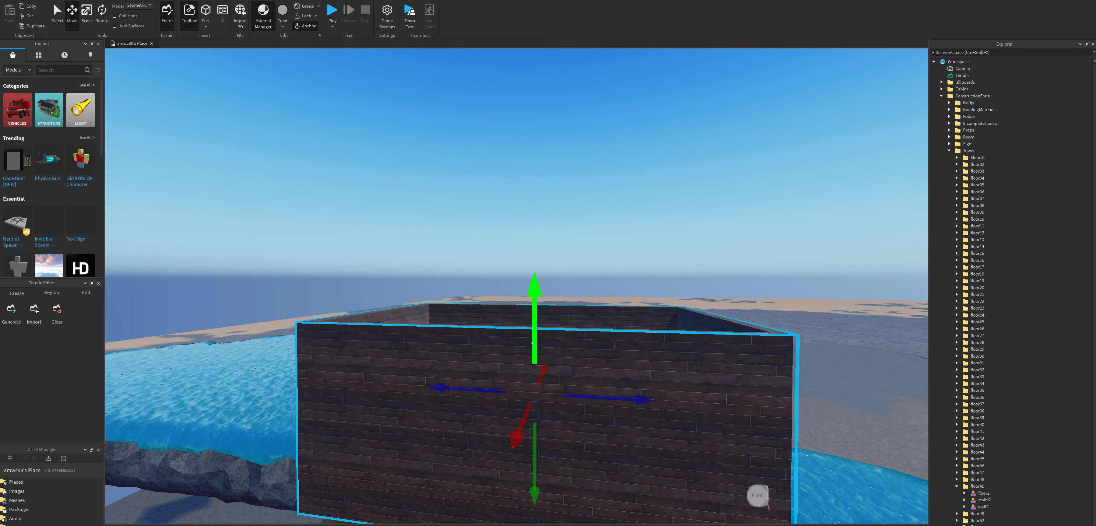
{"action": "left_click_drag", "start_coordinate": [532, 343], "coordinate": [551, 264]}
{"action": "scroll", "coordinate": [549, 277], "scroll_direction": "up", "scroll_amount": 2}
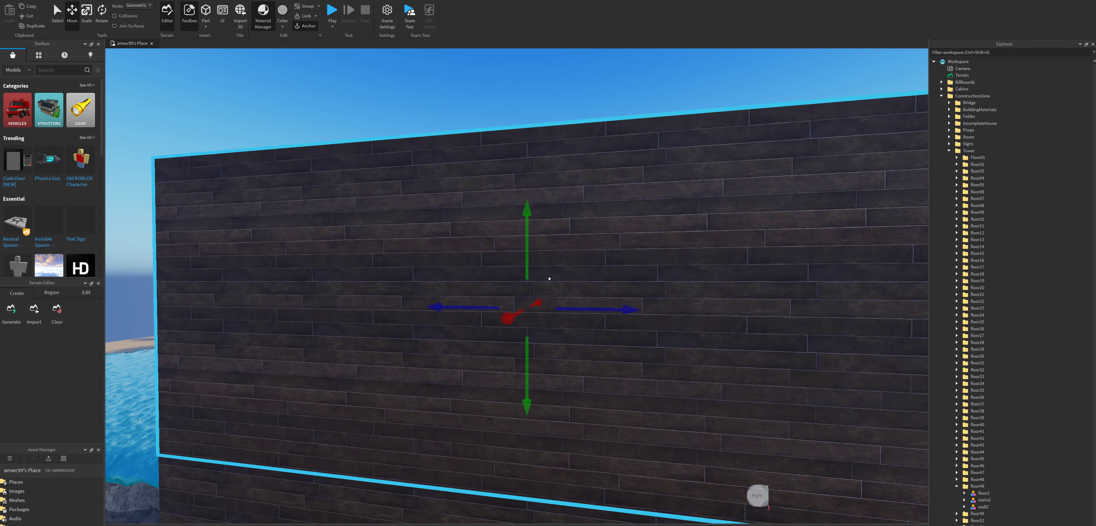
{"action": "scroll", "coordinate": [553, 279], "scroll_direction": "up", "scroll_amount": 2}
{"action": "scroll", "coordinate": [553, 280], "scroll_direction": "down", "scroll_amount": 6}
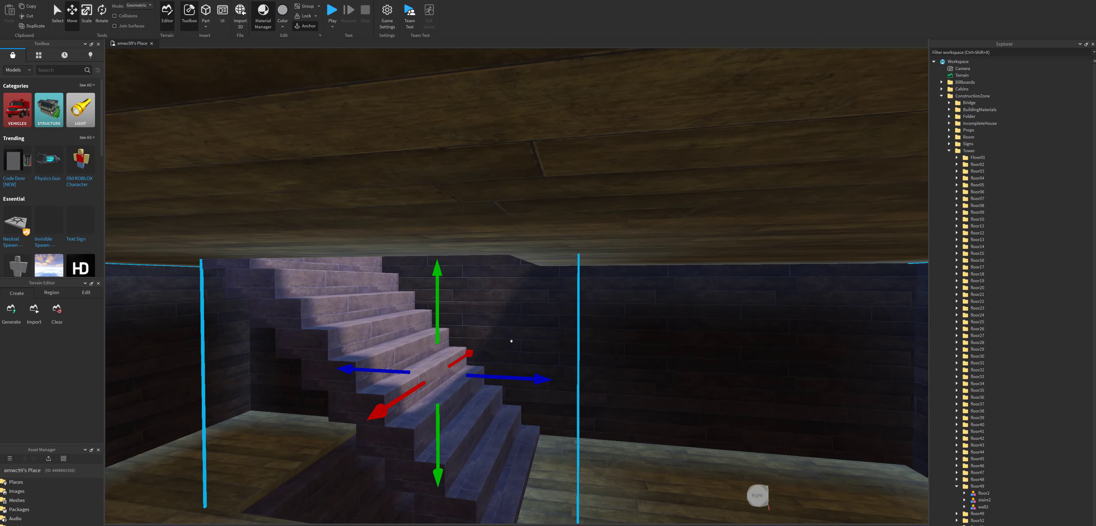
{"action": "left_click_drag", "start_coordinate": [438, 453], "coordinate": [440, 355]}
{"action": "scroll", "coordinate": [388, 313], "scroll_direction": "up", "scroll_amount": 5}
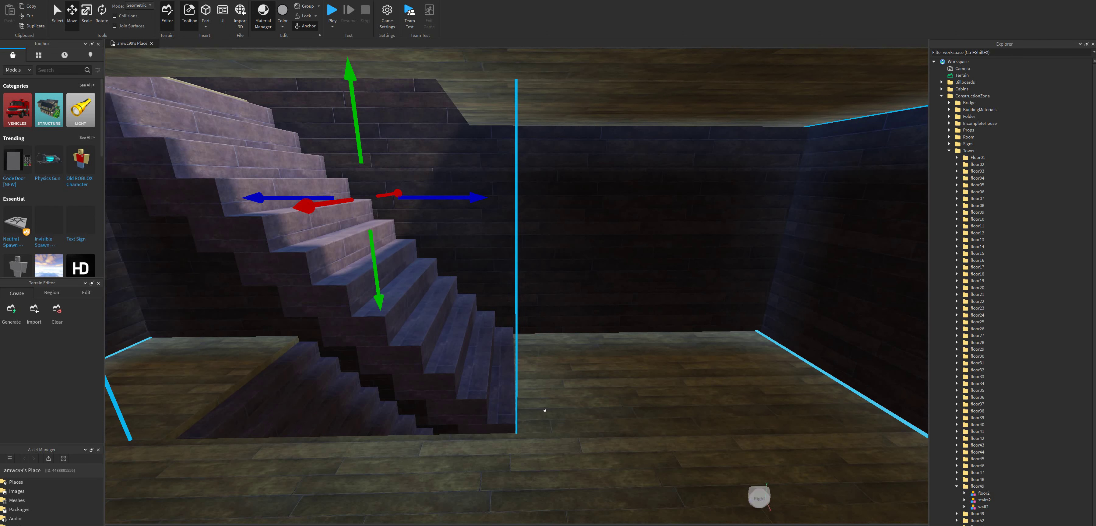
{"action": "left_click_drag", "start_coordinate": [387, 312], "coordinate": [384, 264]}
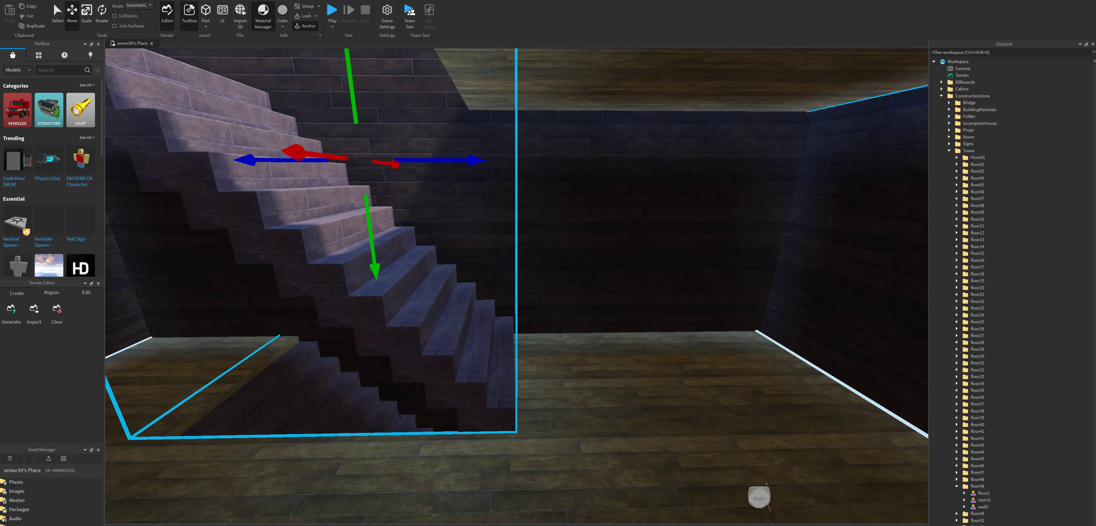
- Rename the new copy of floor52 as floor53
{"action": "right_click", "coordinate": [1006, 280]}
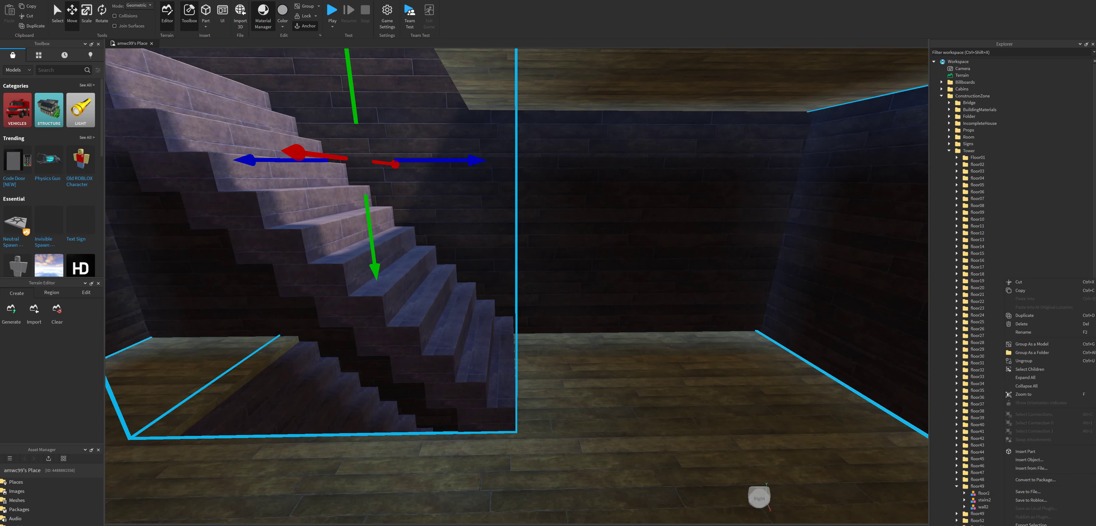
{"action": "left_click", "coordinate": [1025, 332]}
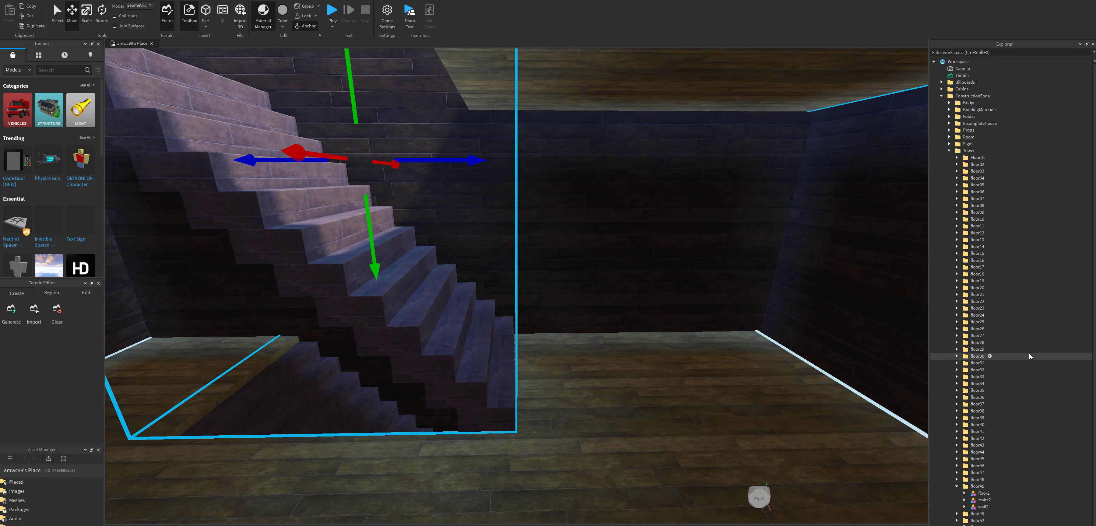
{"action": "right_click_drag", "start_coordinate": [561, 277], "coordinate": [561, 277]}
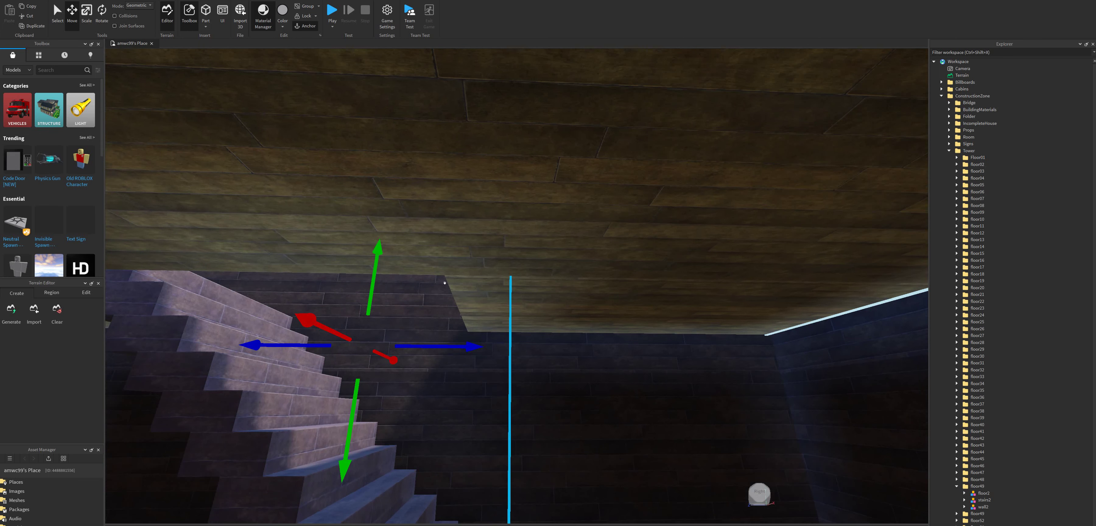
{"action": "key", "text": "f"}
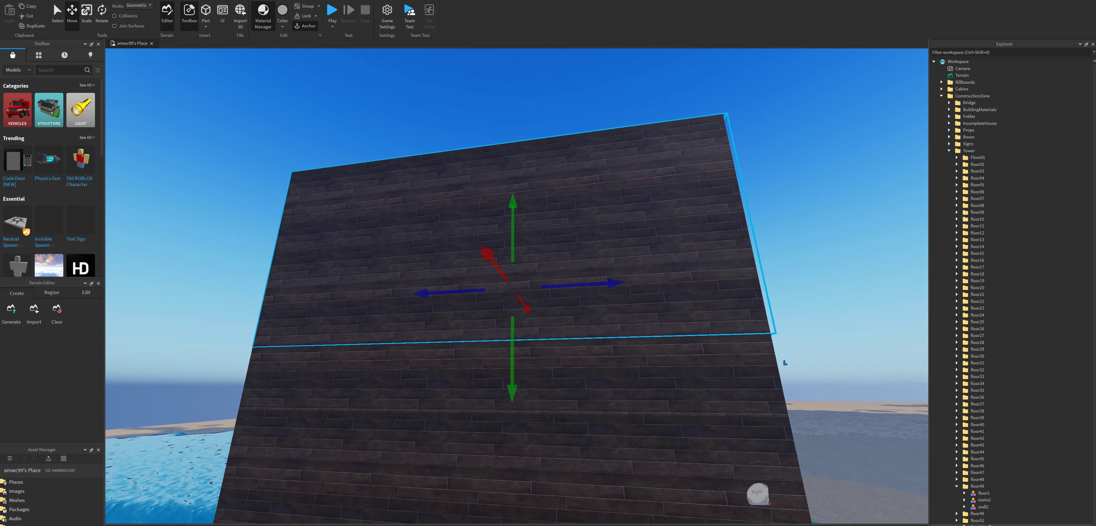
- Duplicate the floor53 folder and raise the copy one storey so its stairs rest on the slab below
{"action": "right_click", "coordinate": [1021, 279]}
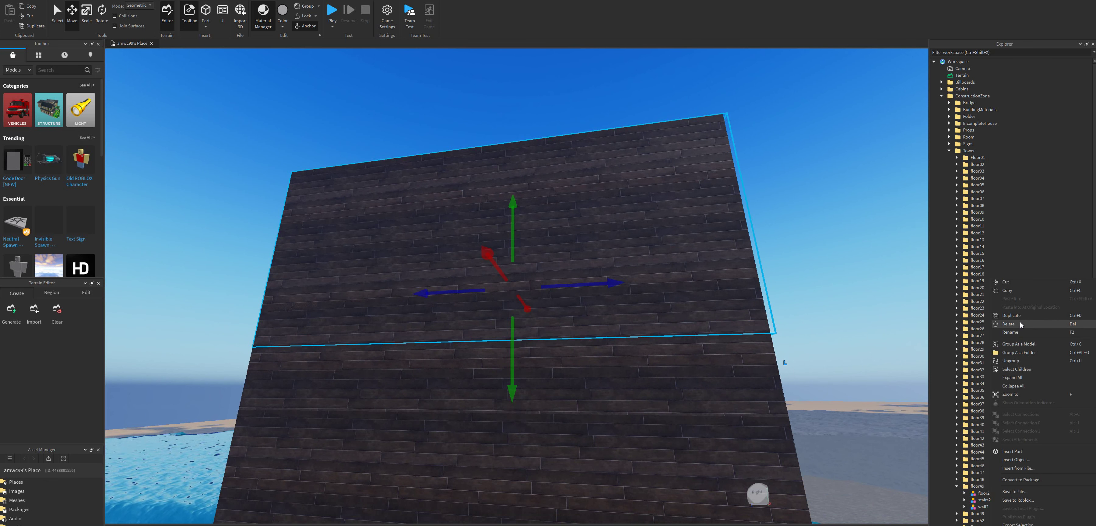
{"action": "left_click", "coordinate": [1011, 315]}
{"action": "left_click_drag", "start_coordinate": [514, 241], "coordinate": [520, 184]}
{"action": "scroll", "coordinate": [539, 207], "scroll_direction": "up", "scroll_amount": 3}
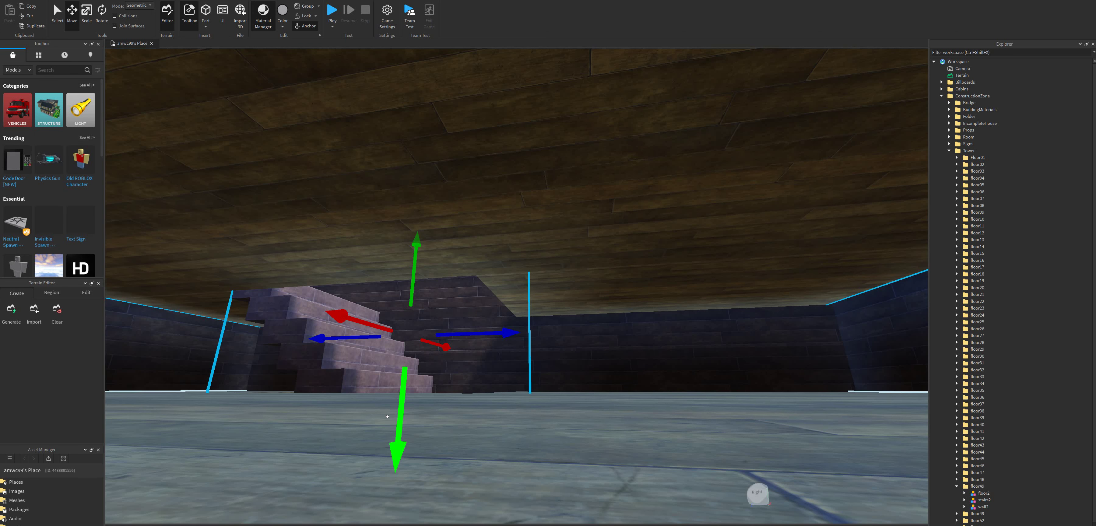
{"action": "left_click_drag", "start_coordinate": [403, 426], "coordinate": [426, 222]}
- Rename the new copy of floor53 as floor54
{"action": "right_click", "coordinate": [1000, 524]}
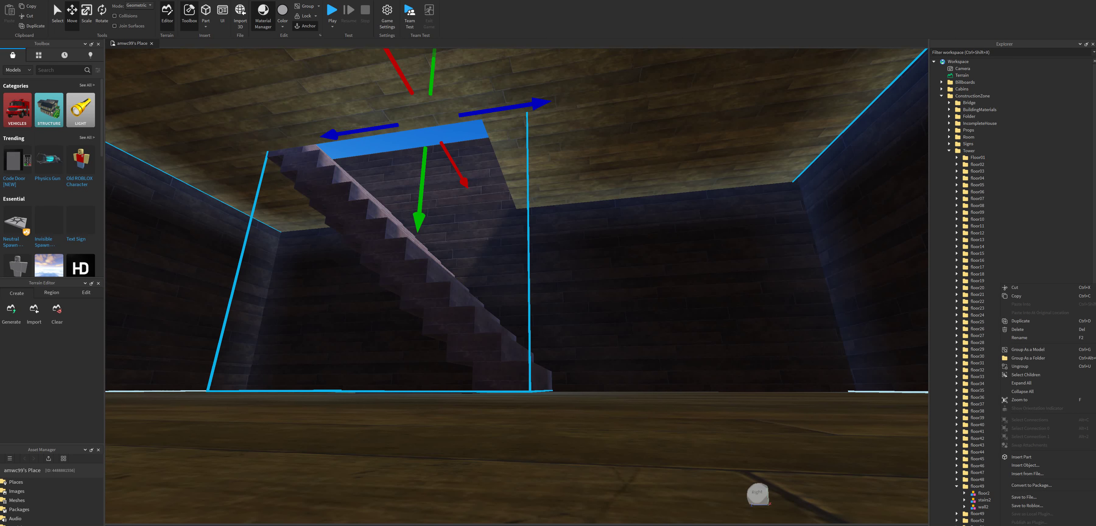
{"action": "left_click", "coordinate": [1038, 338]}
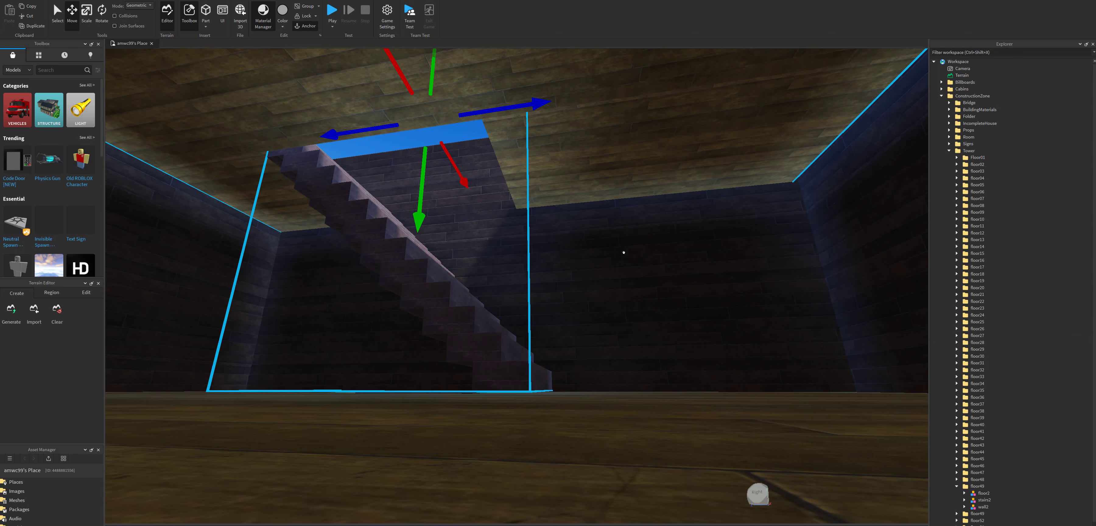
{"action": "mouse_move", "coordinate": [624, 252]}
{"action": "right_mouse_down"}
{"action": "mouse_move", "coordinate": [611, 258]}
{"action": "mouse_move", "coordinate": [628, 255]}
{"action": "right_mouse_up"}
{"action": "scroll", "coordinate": [617, 257], "scroll_direction": "up", "scroll_amount": 3}
{"action": "scroll", "coordinate": [627, 255], "scroll_direction": "down", "scroll_amount": 3}
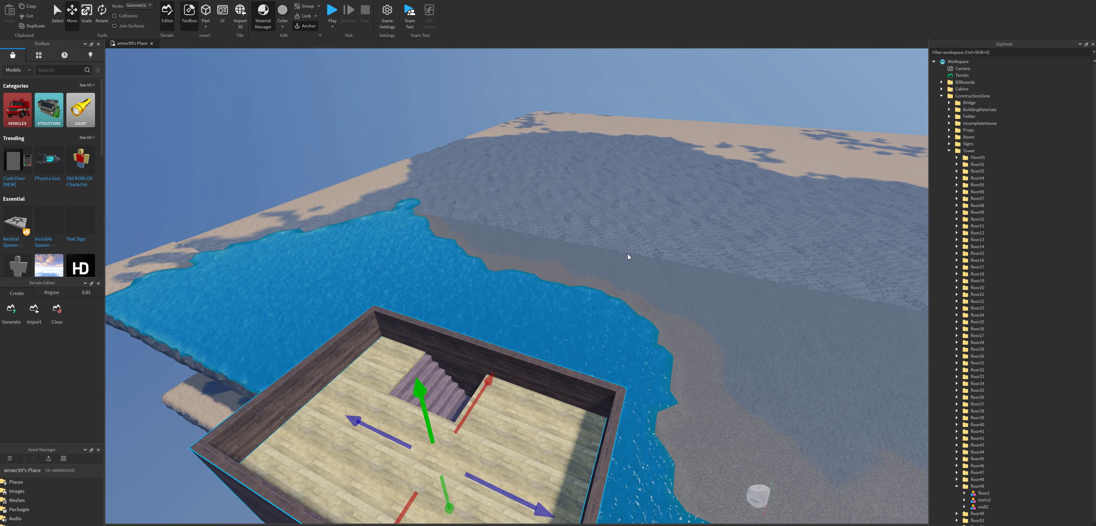
- Duplicate the floor54 folder inside the Tower folder
{"action": "right_click", "coordinate": [983, 493]}
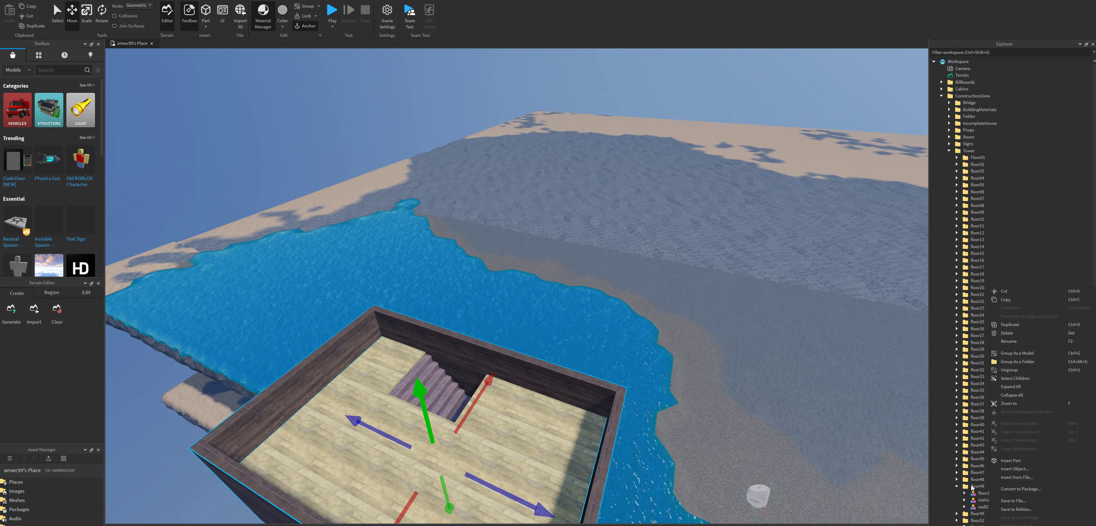
{"action": "left_click", "coordinate": [1055, 207]}
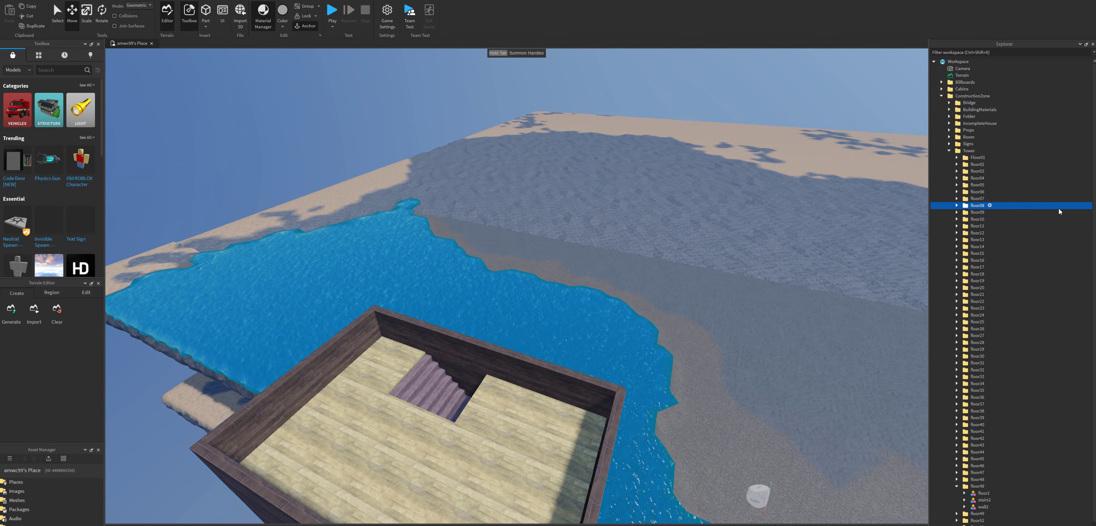
{"action": "scroll", "coordinate": [1043, 255], "scroll_direction": "down", "scroll_amount": 5}
{"action": "right_click", "coordinate": [991, 450]}
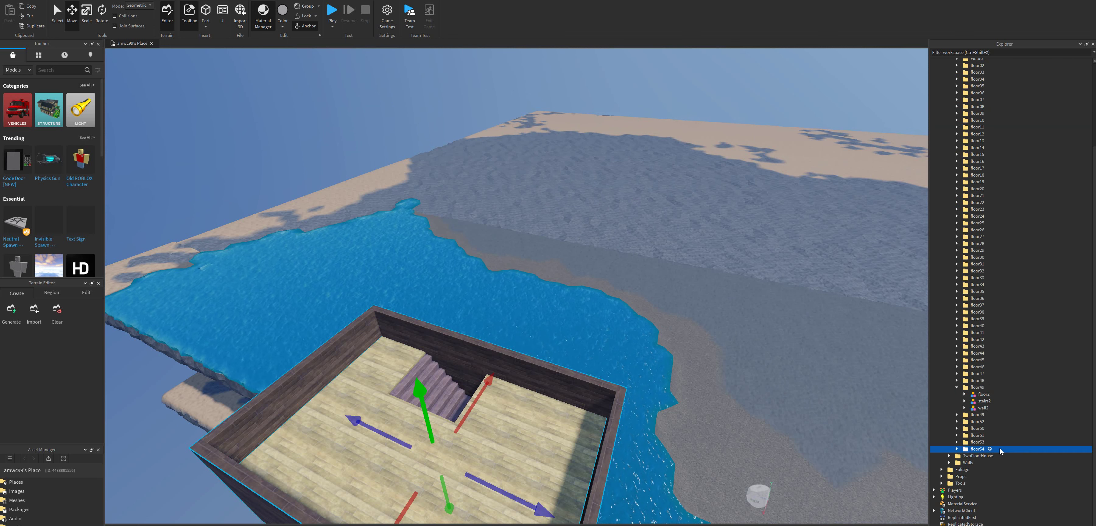
{"action": "left_click", "coordinate": [1024, 224]}
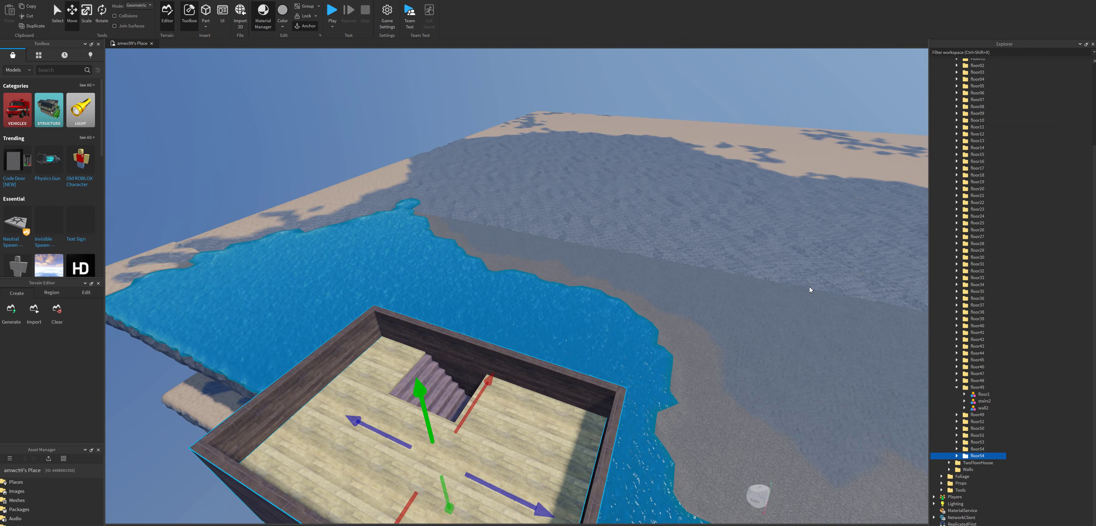
- Raise the copied floor54 storey until its stairs and walls rest on the floor slab below
{"action": "scroll", "coordinate": [432, 425], "scroll_direction": "up", "scroll_amount": 10}
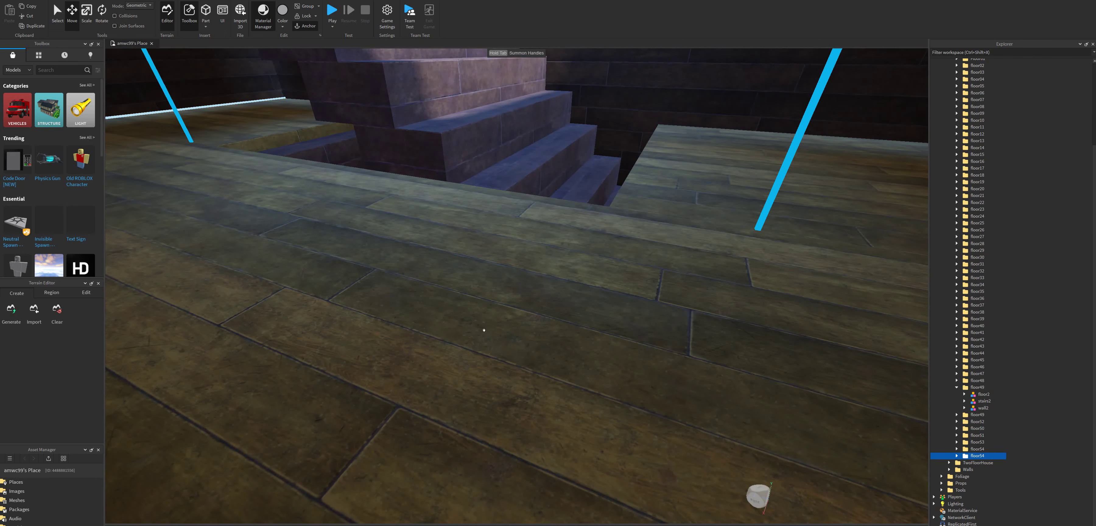
{"action": "right_click_drag", "start_coordinate": [484, 330], "coordinate": [476, 306]}
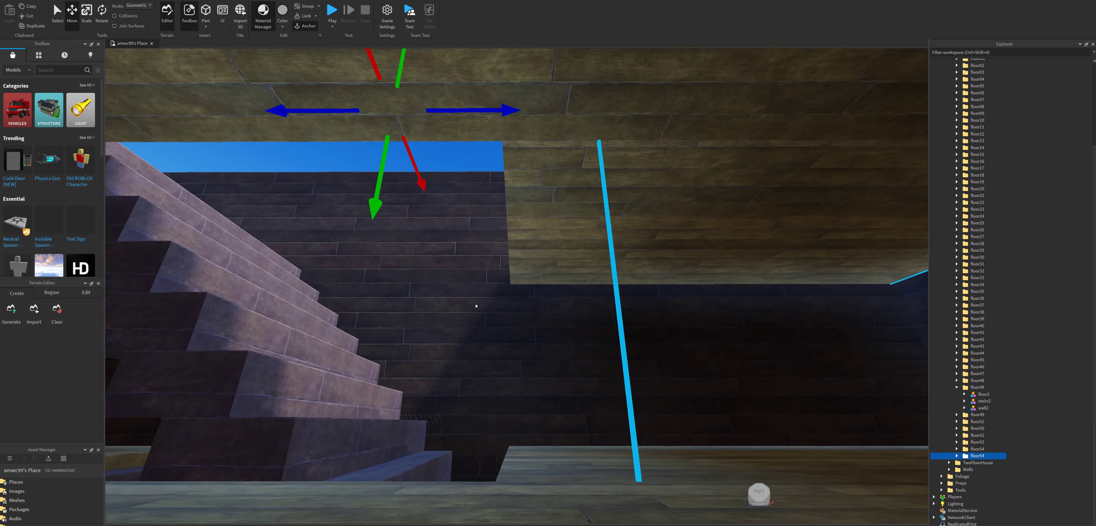
{"action": "left_click_drag", "start_coordinate": [376, 201], "coordinate": [377, 61]}
{"action": "scroll", "coordinate": [428, 196], "scroll_direction": "down", "scroll_amount": 3}
{"action": "left_click_drag", "start_coordinate": [428, 196], "coordinate": [520, 301]}
{"action": "key", "text": "e"}
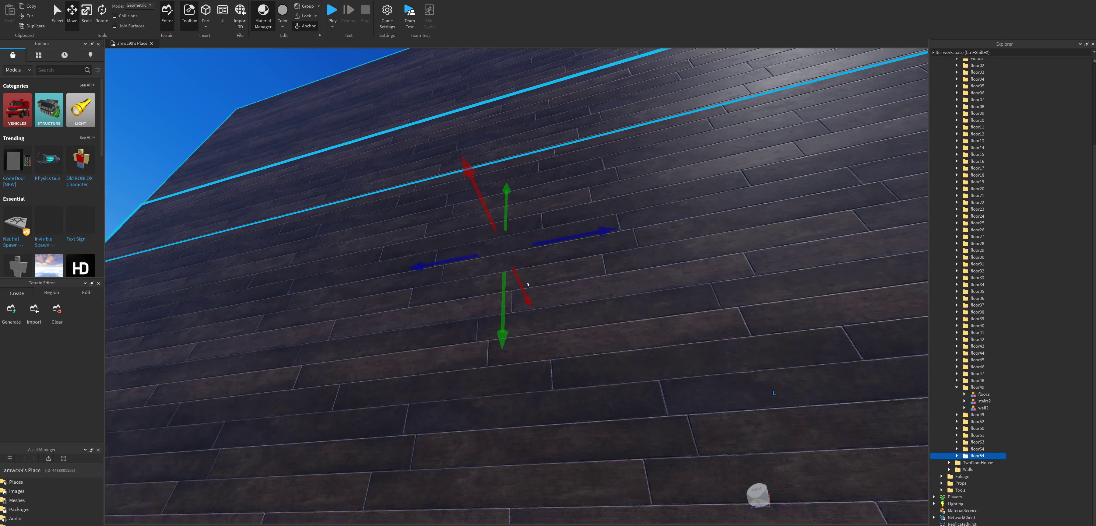
{"action": "scroll", "coordinate": [527, 285], "scroll_direction": "up", "scroll_amount": 4}
{"action": "right_click_drag", "start_coordinate": [530, 284], "coordinate": [355, 128]}
{"action": "left_click_drag", "start_coordinate": [318, 106], "coordinate": [404, 164]}
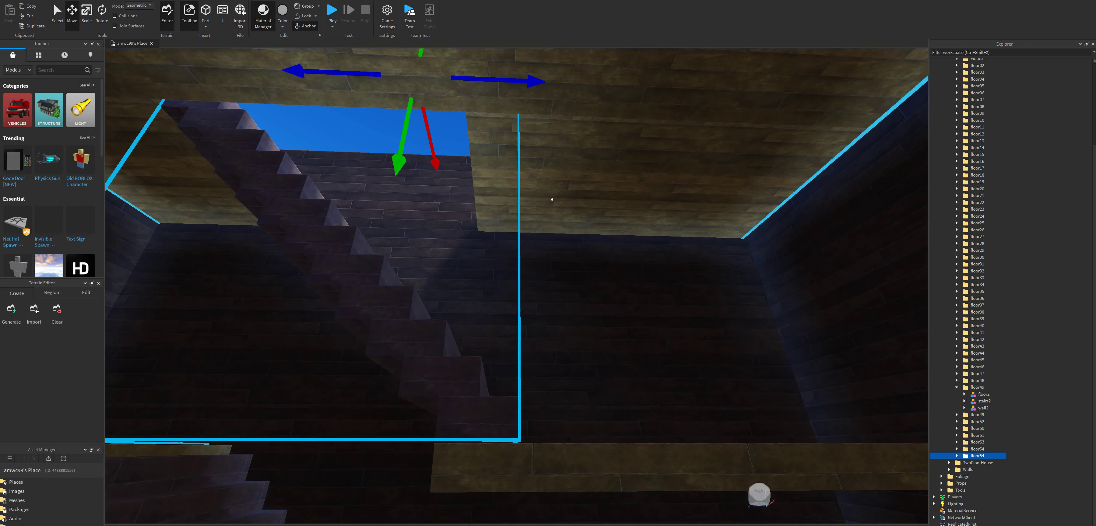
{"action": "right_click_drag", "start_coordinate": [552, 198], "coordinate": [567, 206]}
{"action": "scroll", "coordinate": [560, 200], "scroll_direction": "up", "scroll_amount": 3}
{"action": "scroll", "coordinate": [560, 200], "scroll_direction": "up", "scroll_amount": 2}
{"action": "scroll", "coordinate": [565, 205], "scroll_direction": "down", "scroll_amount": 8}
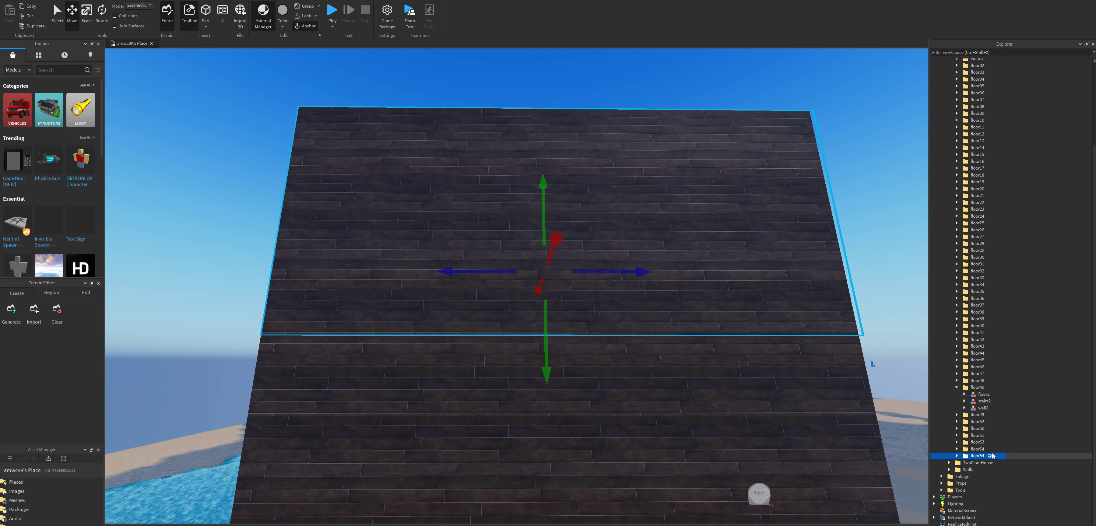
- Rename the new copy of floor54 as floor55
{"action": "right_click", "coordinate": [993, 456]}
{"action": "left_click", "coordinate": [1018, 246]}
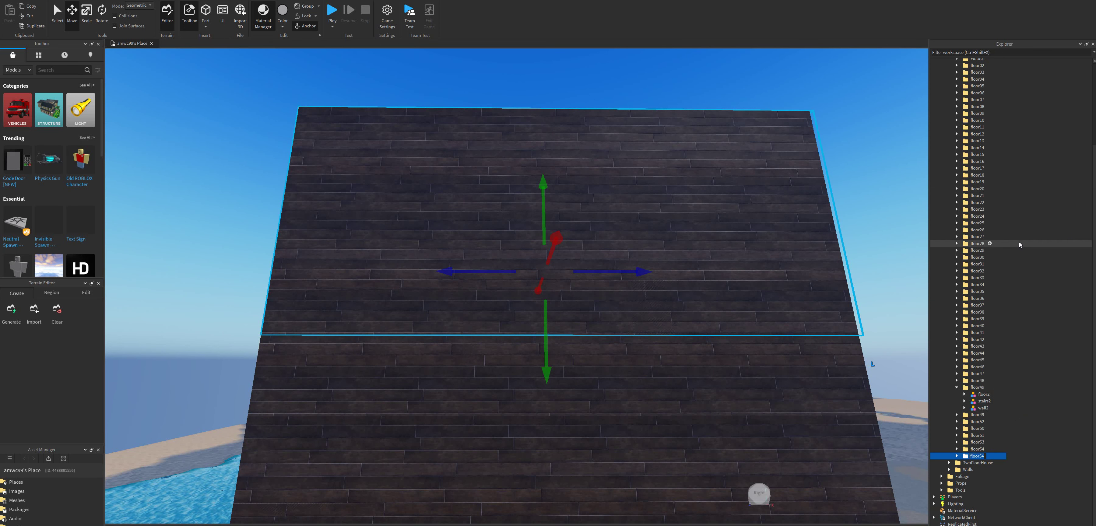
{"action": "key", "text": "Down"}
{"action": "key", "text": "Delete"}
{"action": "left_click", "coordinate": [989, 466]}
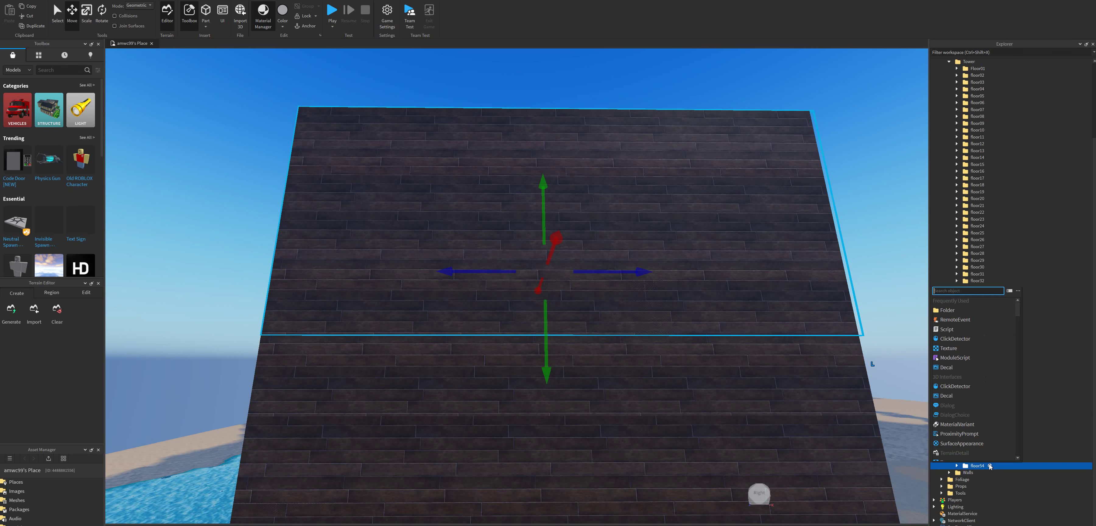
{"action": "right_click", "coordinate": [1039, 467]}
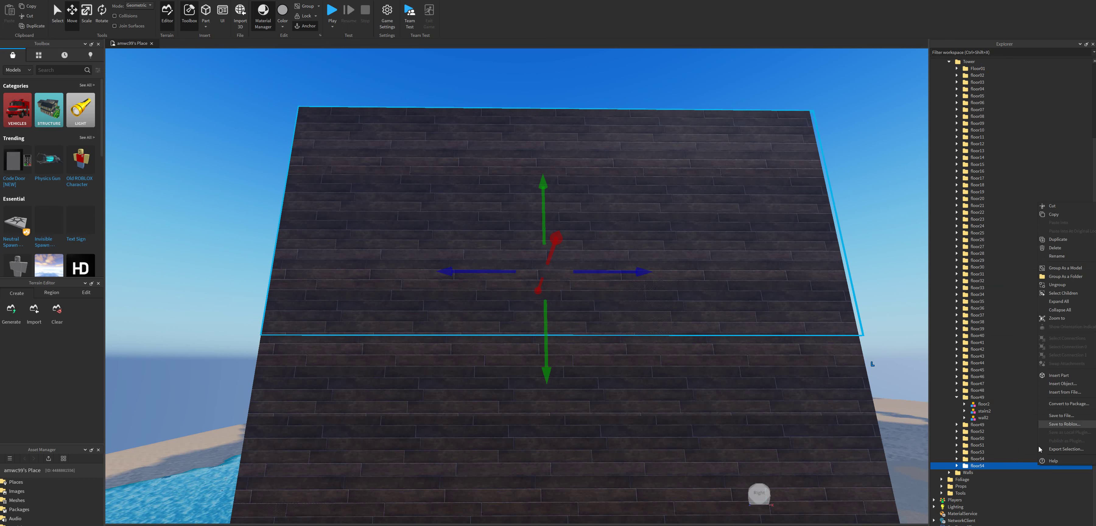
{"action": "left_click", "coordinate": [1057, 255]}
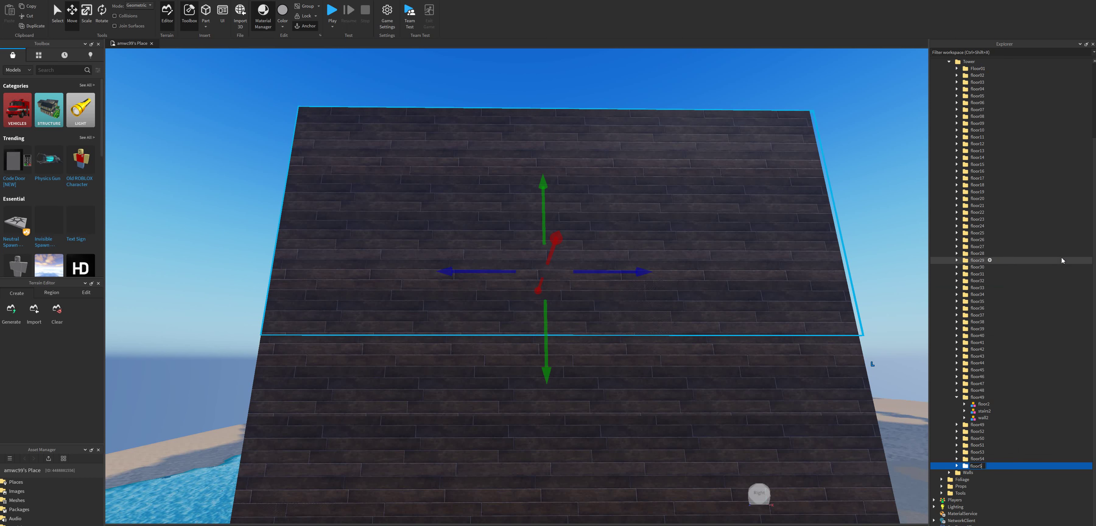
{"action": "right_click_drag", "start_coordinate": [636, 246], "coordinate": [636, 246]}
- Duplicate the floor55 folder and raise the copy one storey so its stairs sit on the slab below
{"action": "right_click", "coordinate": [1001, 467]}
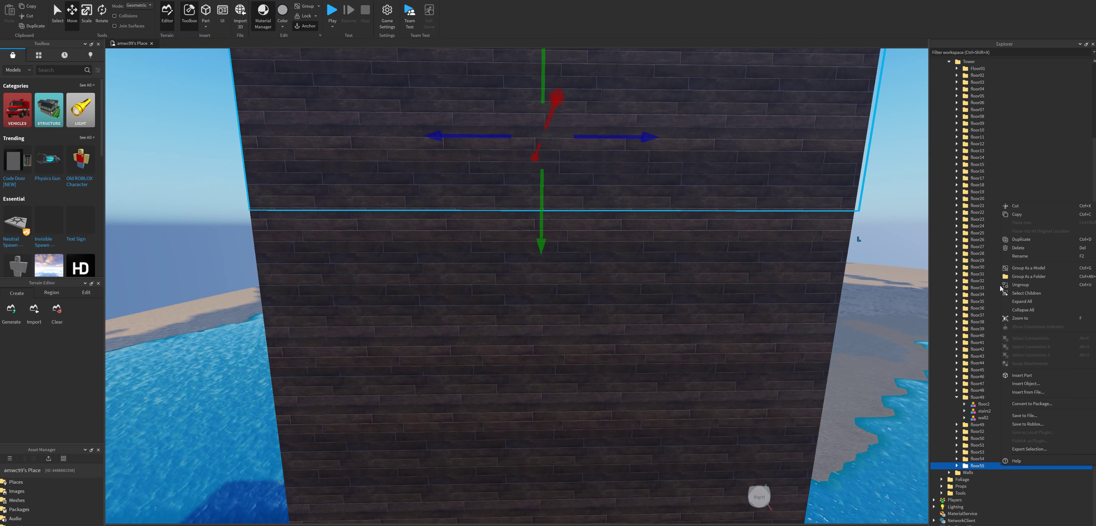
{"action": "left_click", "coordinate": [1023, 241]}
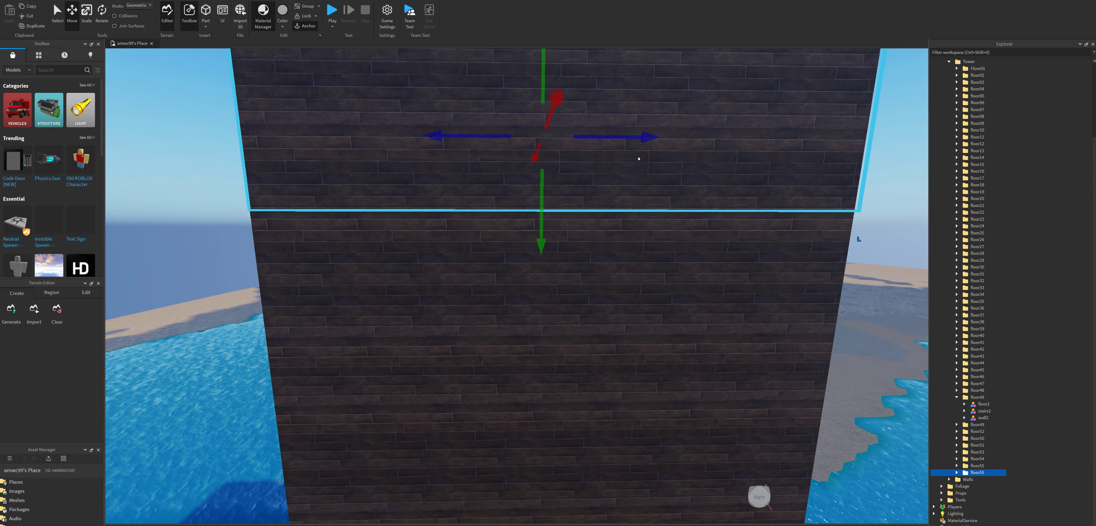
{"action": "key", "text": "f"}
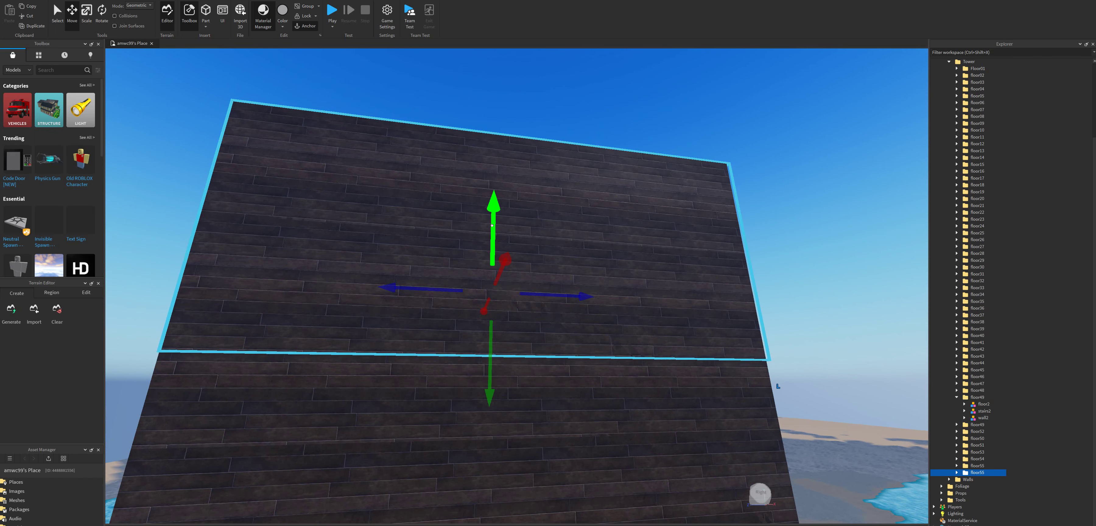
{"action": "left_click_drag", "start_coordinate": [495, 226], "coordinate": [512, 160]}
{"action": "scroll", "coordinate": [513, 160], "scroll_direction": "up", "scroll_amount": 3}
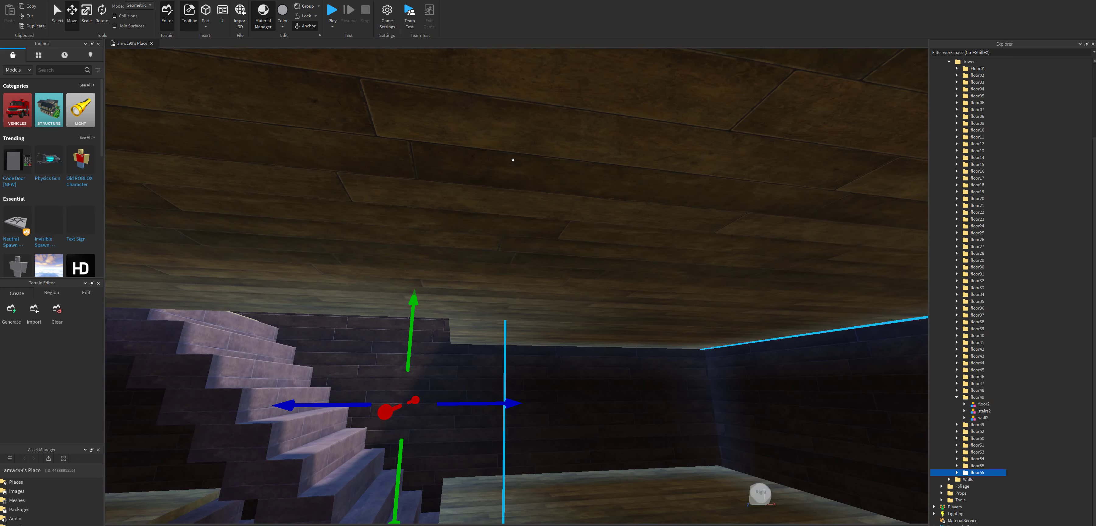
{"action": "right_click_drag", "start_coordinate": [511, 160], "coordinate": [521, 240]}
{"action": "left_click_drag", "start_coordinate": [400, 367], "coordinate": [394, 188]}
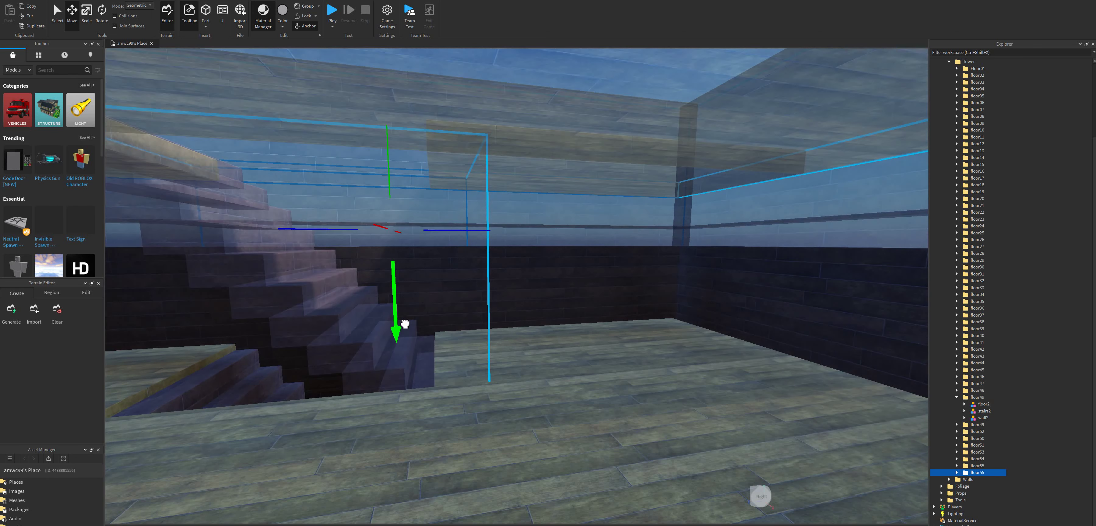
{"action": "right_click_drag", "start_coordinate": [477, 229], "coordinate": [502, 216]}
{"action": "scroll", "coordinate": [499, 211], "scroll_direction": "up", "scroll_amount": 5}
{"action": "scroll", "coordinate": [548, 301], "scroll_direction": "down", "scroll_amount": 2}
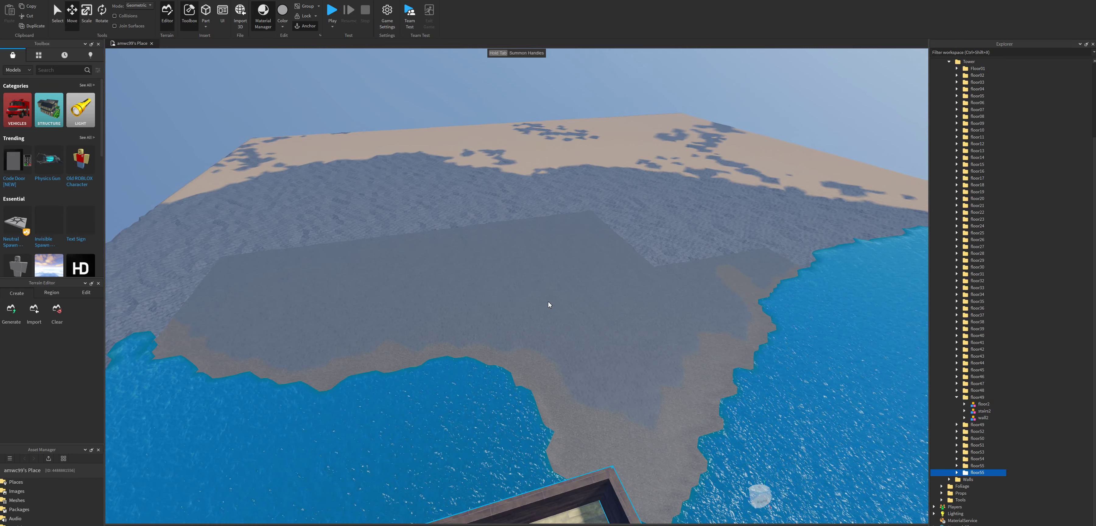
- Rename the new copy of floor55 as floor56
{"action": "right_click_drag", "start_coordinate": [548, 301], "coordinate": [571, 374]}
{"action": "key", "text": "s"}
{"action": "scroll", "coordinate": [469, 424], "scroll_direction": "up", "scroll_amount": 10}
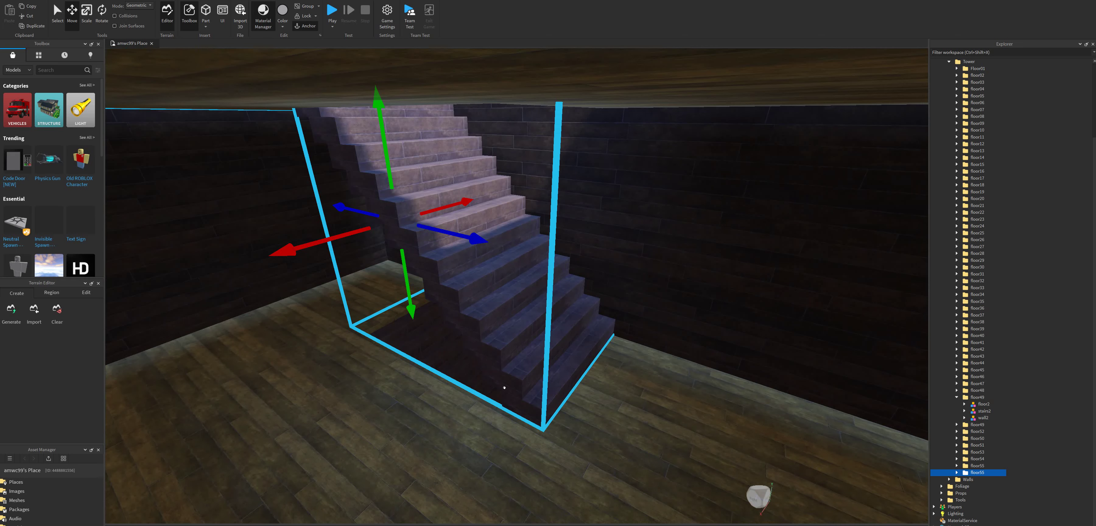
{"action": "key", "text": "f"}
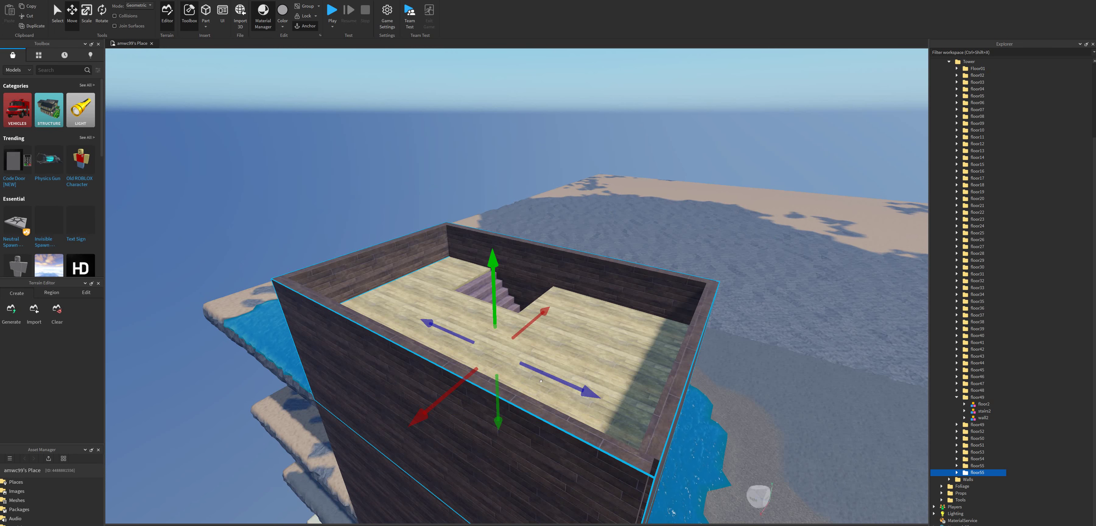
{"action": "right_click", "coordinate": [1003, 474]}
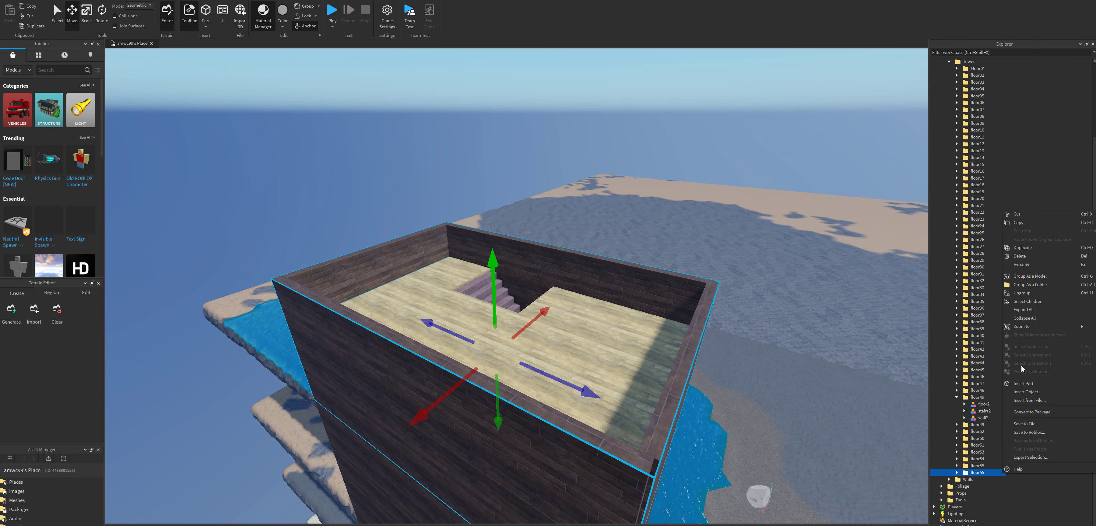
{"action": "left_click", "coordinate": [1021, 264]}
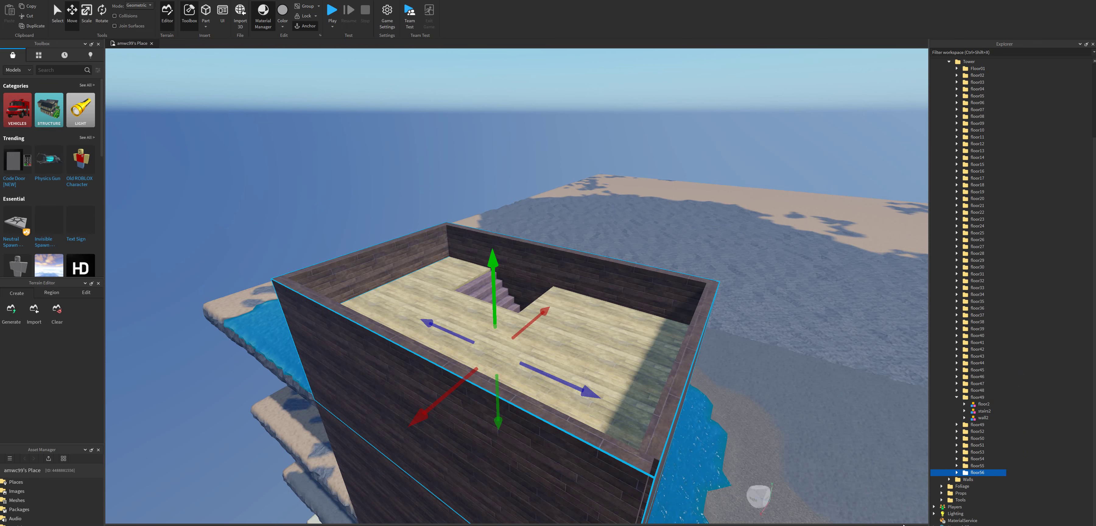
- Delete the wall models from the floor55 and floor56 folders, keeping their floors and stairs
{"action": "left_click", "coordinate": [969, 465]}
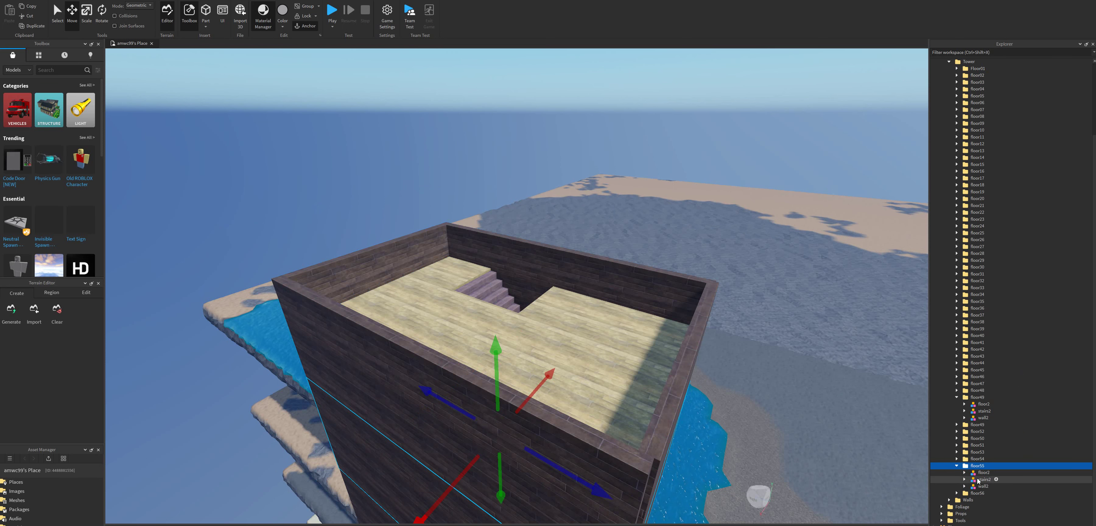
{"action": "double_click", "coordinate": [978, 493]}
{"action": "left_click", "coordinate": [982, 487]}
{"action": "key", "text": "Delete"}
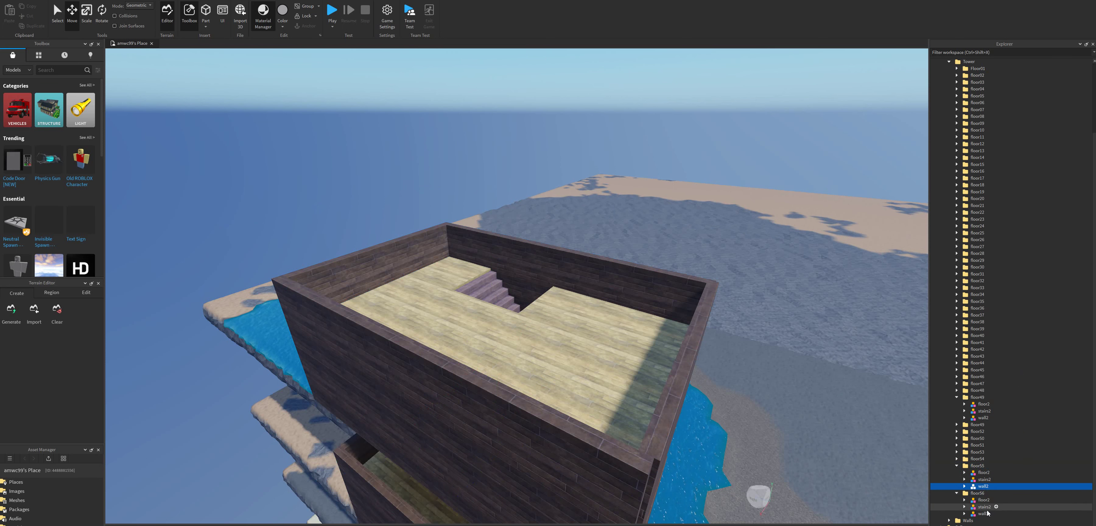
{"action": "key", "text": "Delete"}
{"action": "left_click", "coordinate": [983, 507]}
{"action": "key", "text": "Delete"}
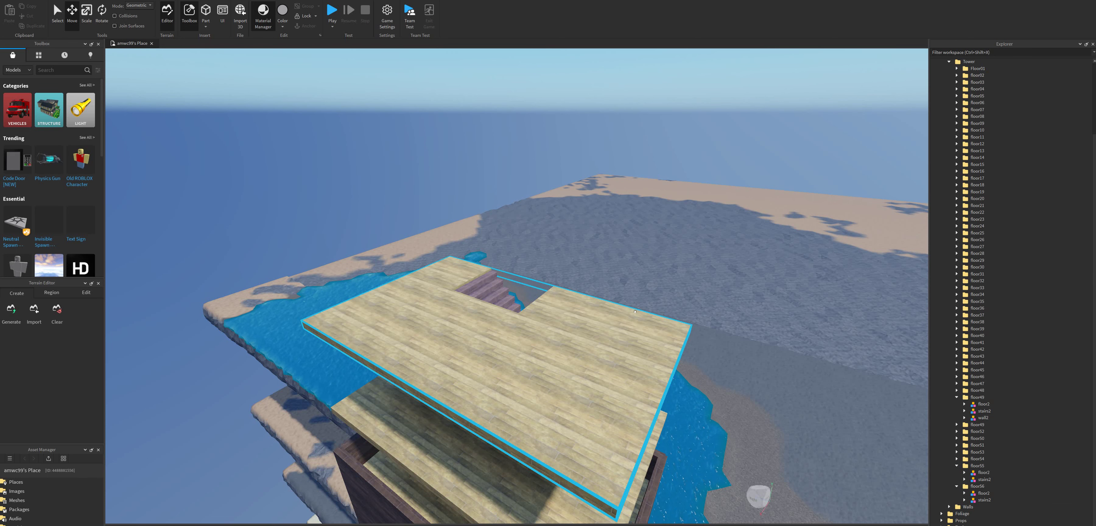
- Start terrain generation and reshape its map region to a height of 144 centred at Y 693
{"action": "left_click", "coordinate": [641, 328]}
{"action": "right_click_drag", "start_coordinate": [694, 326], "coordinate": [717, 290]}
{"action": "scroll", "coordinate": [717, 290], "scroll_direction": "down", "scroll_amount": 3}
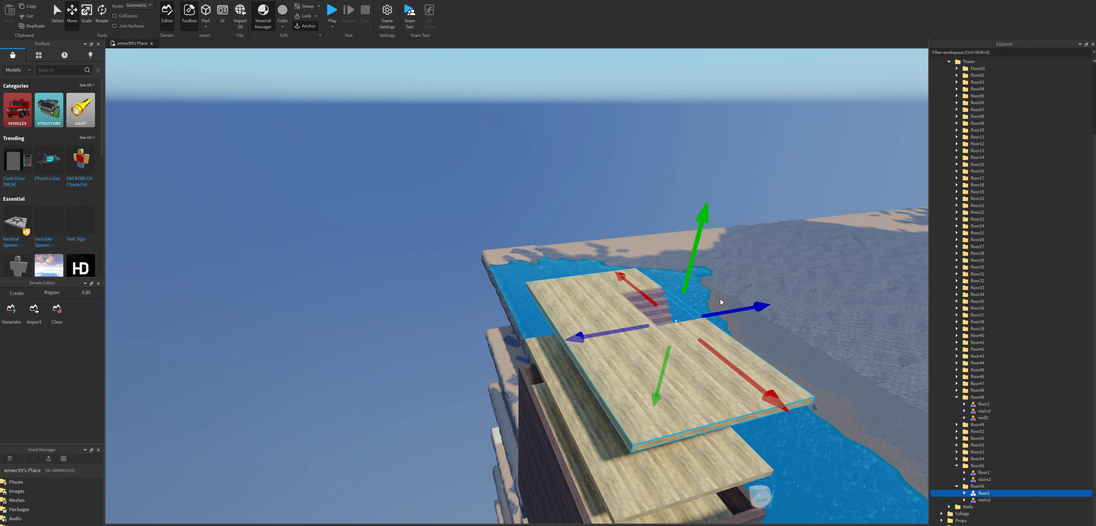
{"action": "left_click", "coordinate": [11, 313]}
{"action": "right_click_drag", "start_coordinate": [434, 346], "coordinate": [463, 459]}
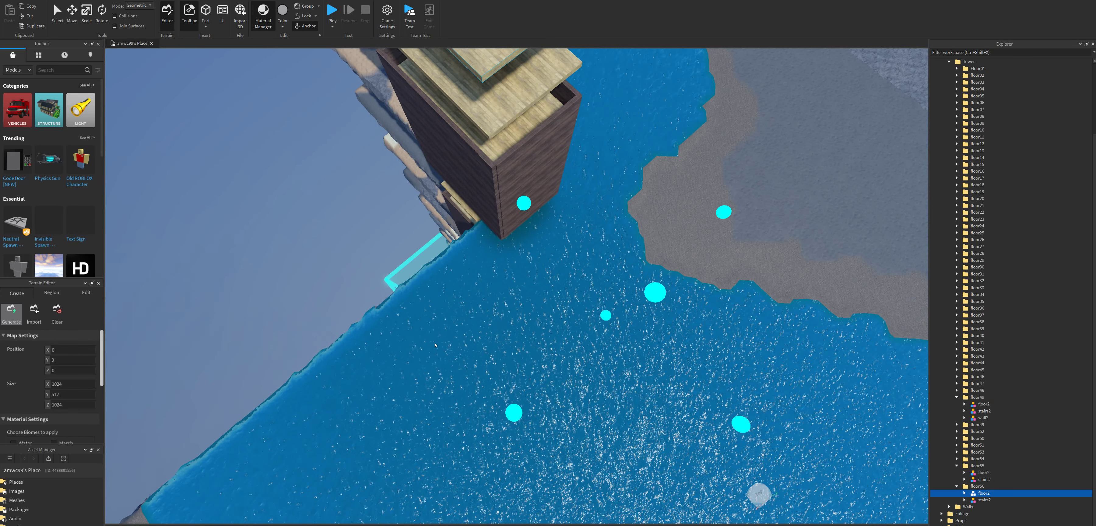
{"action": "left_click_drag", "start_coordinate": [655, 291], "coordinate": [718, 66]}
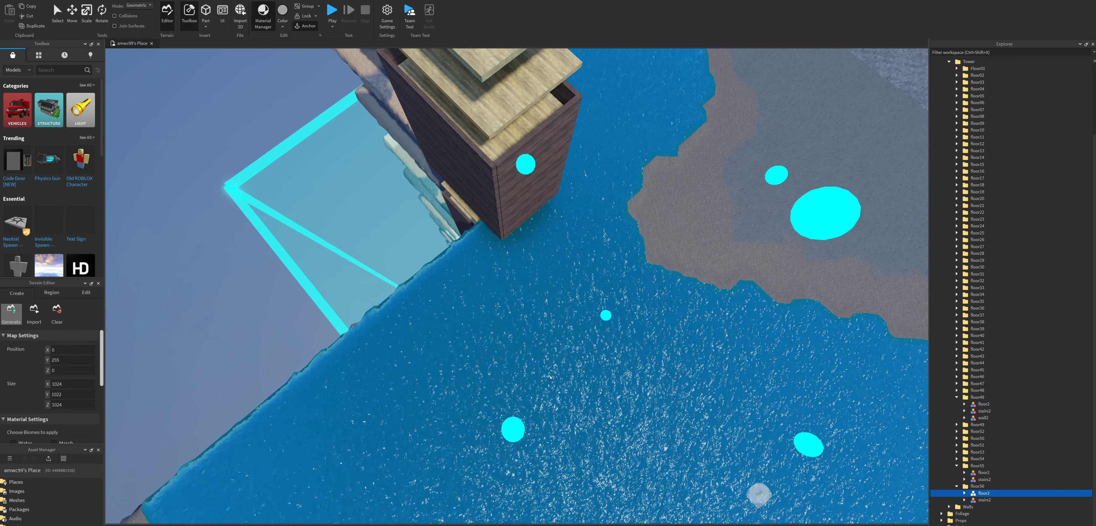
{"action": "left_click_drag", "start_coordinate": [606, 315], "coordinate": [683, 154]}
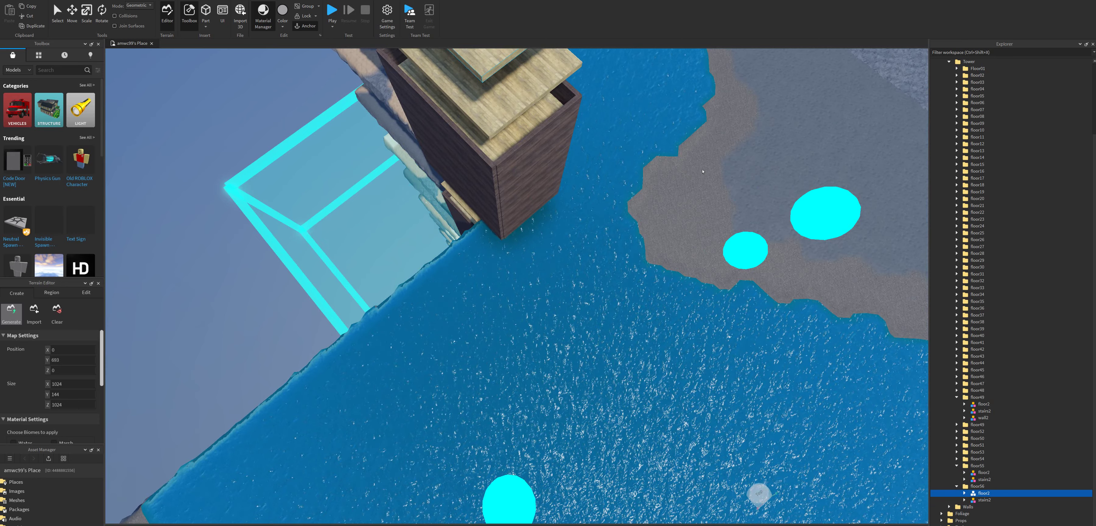
- Raise the terrain region's upper and lower faces to a height of 27 centred at Y 1010
{"action": "right_click_drag", "start_coordinate": [546, 288], "coordinate": [592, 179]}
{"action": "key", "text": "a"}
{"action": "key", "text": "s"}
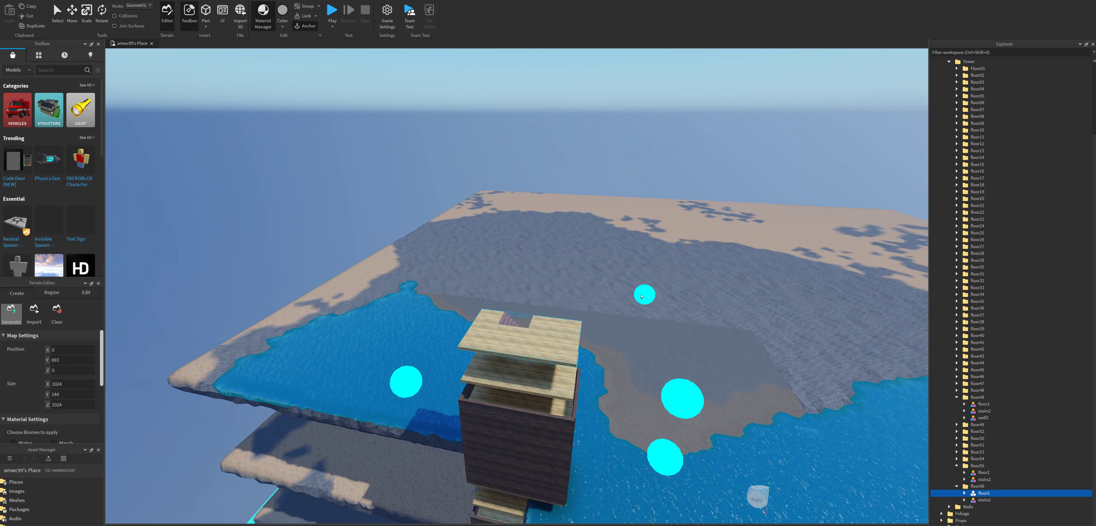
{"action": "left_click_drag", "start_coordinate": [674, 391], "coordinate": [702, 262]}
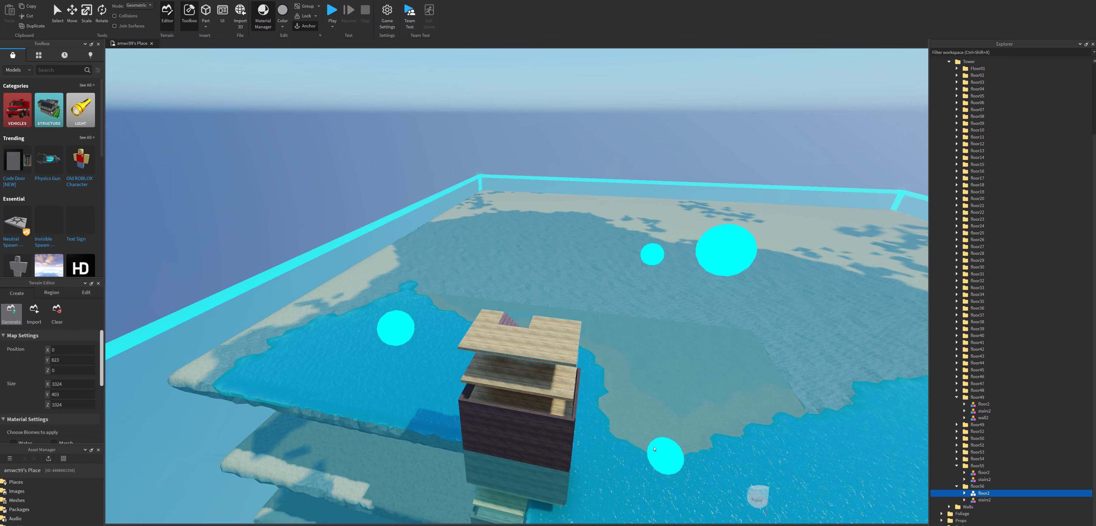
{"action": "left_click_drag", "start_coordinate": [654, 449], "coordinate": [686, 294]}
- Shorten the terrain region to 893 along X and extend its upper face to a height of 112
{"action": "right_click_drag", "start_coordinate": [569, 326], "coordinate": [681, 447]}
{"action": "scroll", "coordinate": [569, 326], "scroll_direction": "down", "scroll_amount": 1}
{"action": "scroll", "coordinate": [569, 326], "scroll_direction": "down", "scroll_amount": 1}
{"action": "left_click_drag", "start_coordinate": [832, 366], "coordinate": [712, 216]}
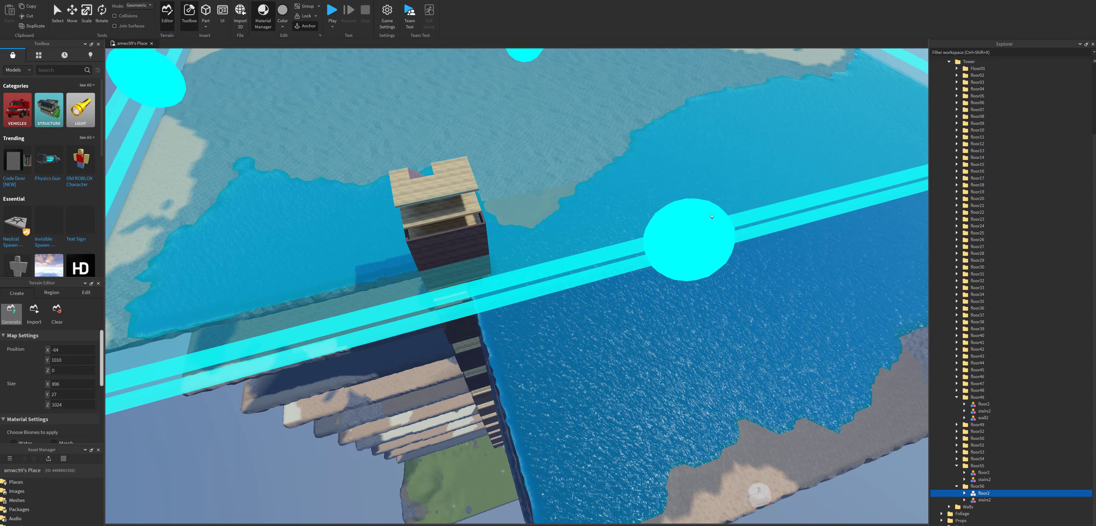
{"action": "scroll", "coordinate": [709, 215], "scroll_direction": "down", "scroll_amount": 5}
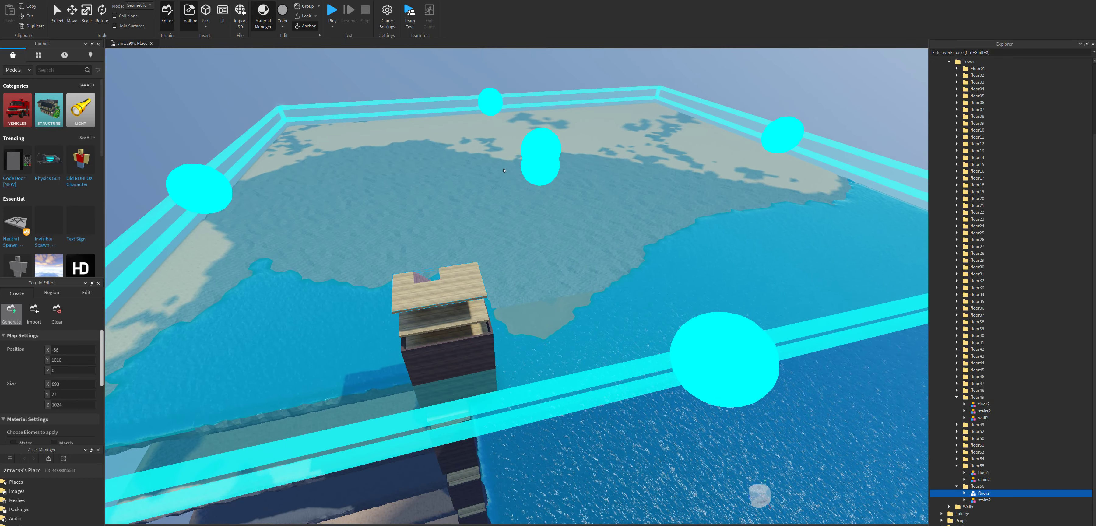
{"action": "left_click_drag", "start_coordinate": [528, 164], "coordinate": [534, 90]}
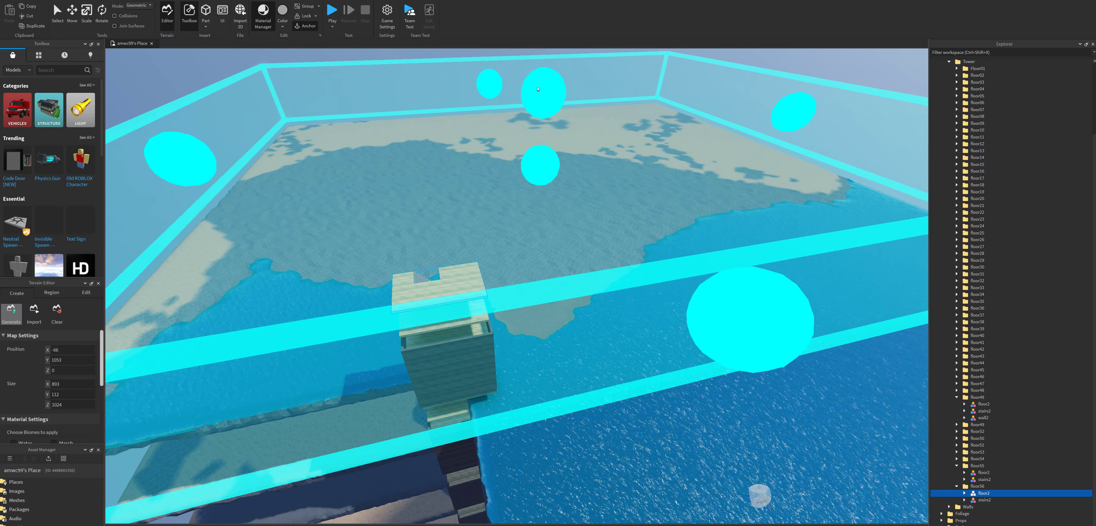
- Shorten the terrain region to 766 along X and lower its upper face to a height of 35
{"action": "left_click_drag", "start_coordinate": [711, 299], "coordinate": [619, 240]}
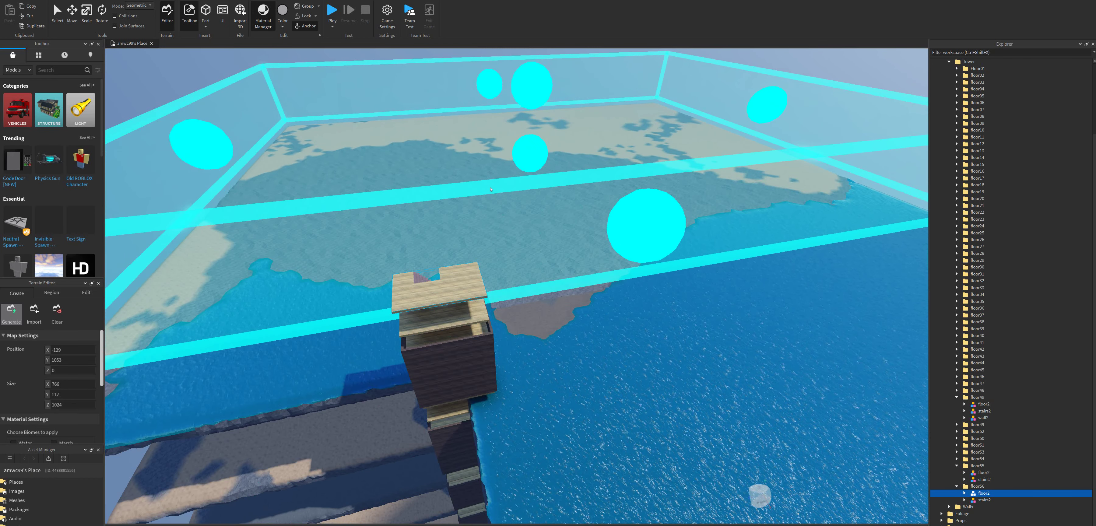
{"action": "scroll", "coordinate": [494, 247], "scroll_direction": "up", "scroll_amount": 2}
{"action": "right_click_drag", "start_coordinate": [568, 316], "coordinate": [592, 379]}
{"action": "scroll", "coordinate": [568, 317], "scroll_direction": "up", "scroll_amount": 2}
{"action": "scroll", "coordinate": [572, 292], "scroll_direction": "down", "scroll_amount": 3}
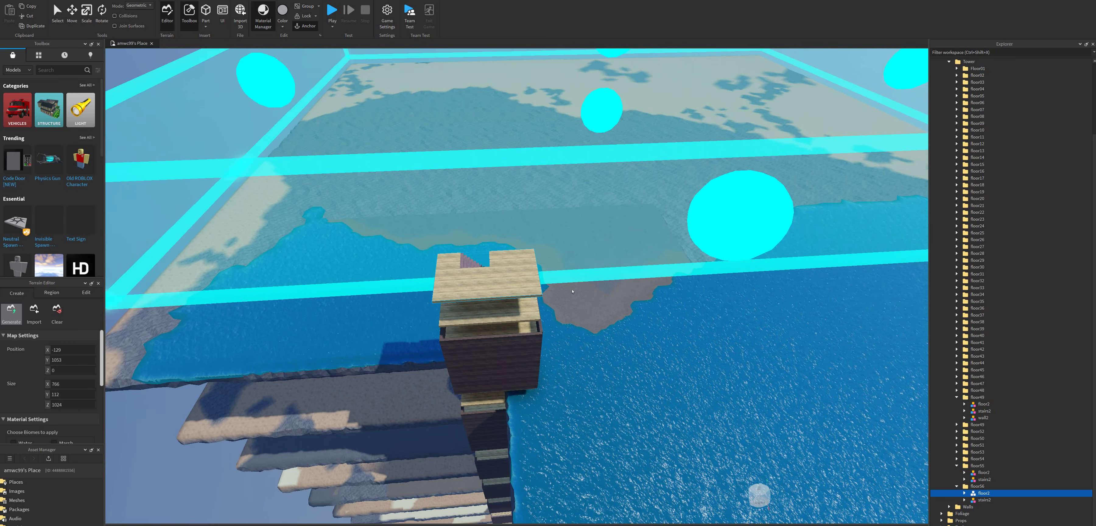
{"action": "right_click_drag", "start_coordinate": [591, 136], "coordinate": [591, 85]}
{"action": "left_click_drag", "start_coordinate": [613, 166], "coordinate": [609, 210]}
{"action": "scroll", "coordinate": [541, 396], "scroll_direction": "up", "scroll_amount": 3}
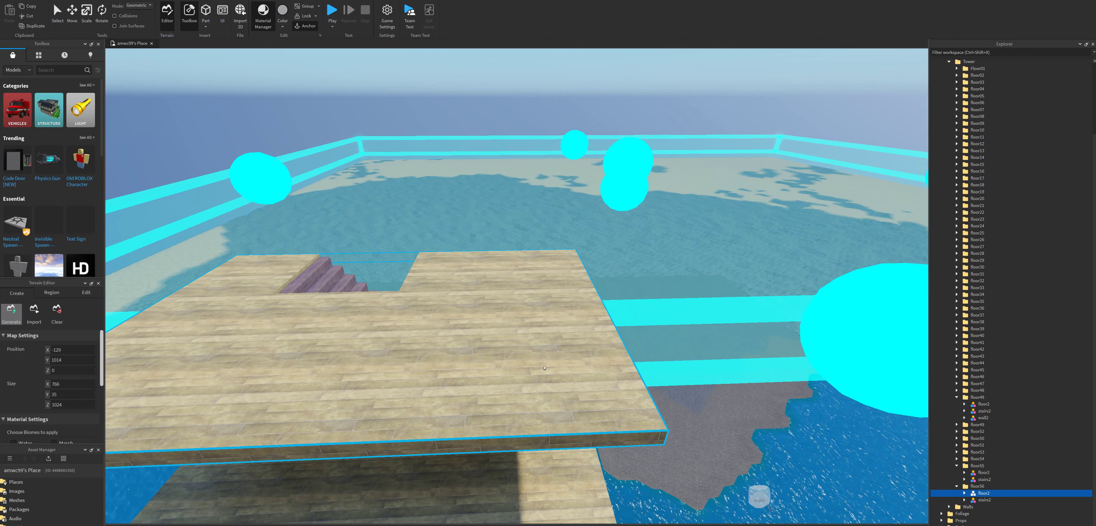
- Raise the terrain region's upper face to a height of 73 and lengthen the region to 823 along X
{"action": "right_click_drag", "start_coordinate": [652, 381], "coordinate": [655, 313]}
{"action": "scroll", "coordinate": [652, 381], "scroll_direction": "down", "scroll_amount": 1}
{"action": "scroll", "coordinate": [652, 380], "scroll_direction": "down", "scroll_amount": 3}
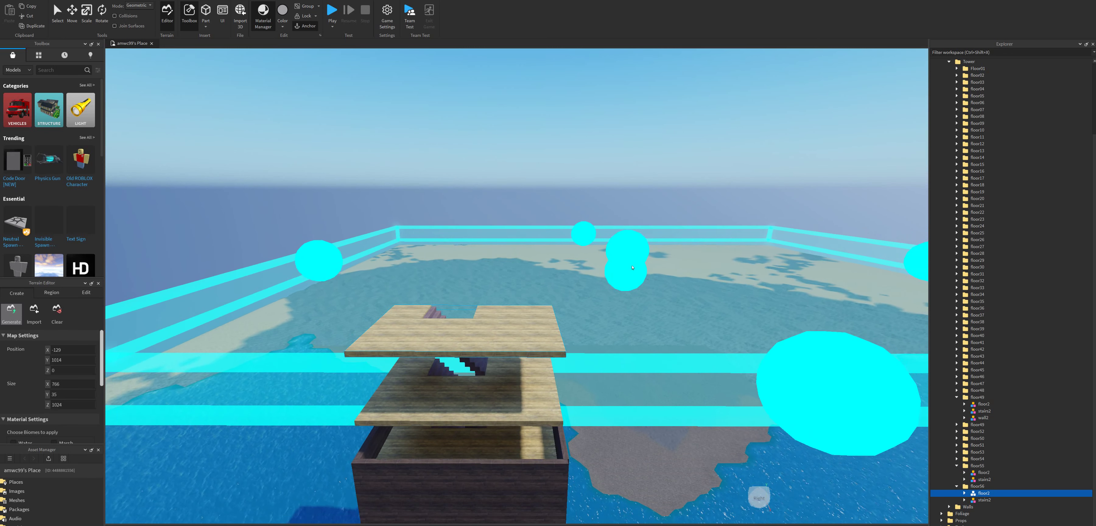
{"action": "left_click_drag", "start_coordinate": [627, 251], "coordinate": [626, 223]}
{"action": "right_click_drag", "start_coordinate": [350, 315], "coordinate": [527, 341]}
{"action": "key", "text": "a"}
{"action": "left_click_drag", "start_coordinate": [350, 315], "coordinate": [615, 349]}
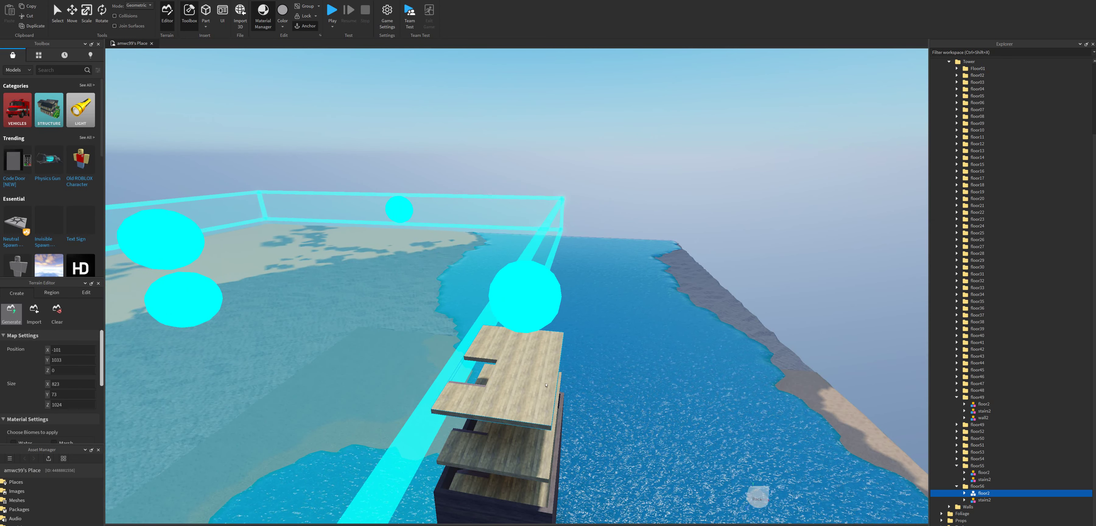
{"action": "right_click_drag", "start_coordinate": [546, 385], "coordinate": [624, 410]}
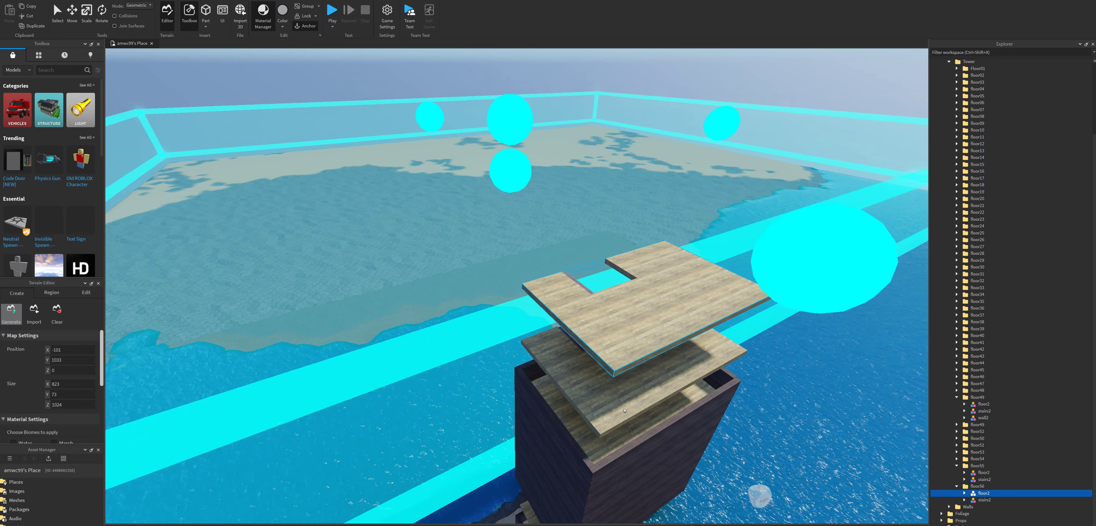
- Set the terrain region's X size to 837 and raise it to a height of 46 centred at Y 1074
{"action": "scroll", "coordinate": [705, 316], "scroll_direction": "down", "scroll_amount": 5}
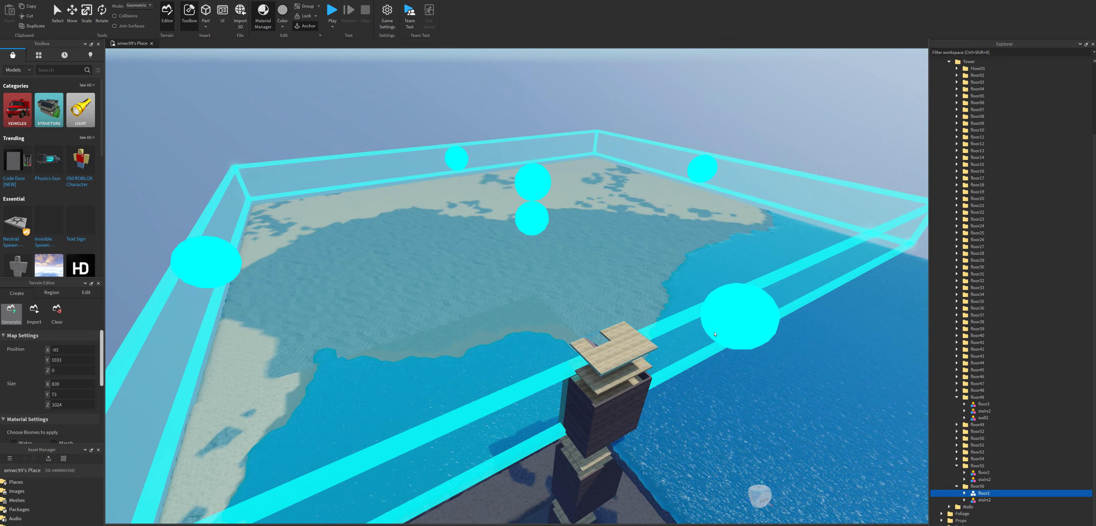
{"action": "scroll", "coordinate": [614, 367], "scroll_direction": "up", "scroll_amount": 5}
{"action": "right_click_drag", "start_coordinate": [614, 367], "coordinate": [425, 246]}
{"action": "left_click_drag", "start_coordinate": [395, 216], "coordinate": [384, 145]}
{"action": "scroll", "coordinate": [454, 338], "scroll_direction": "up", "scroll_amount": 5}
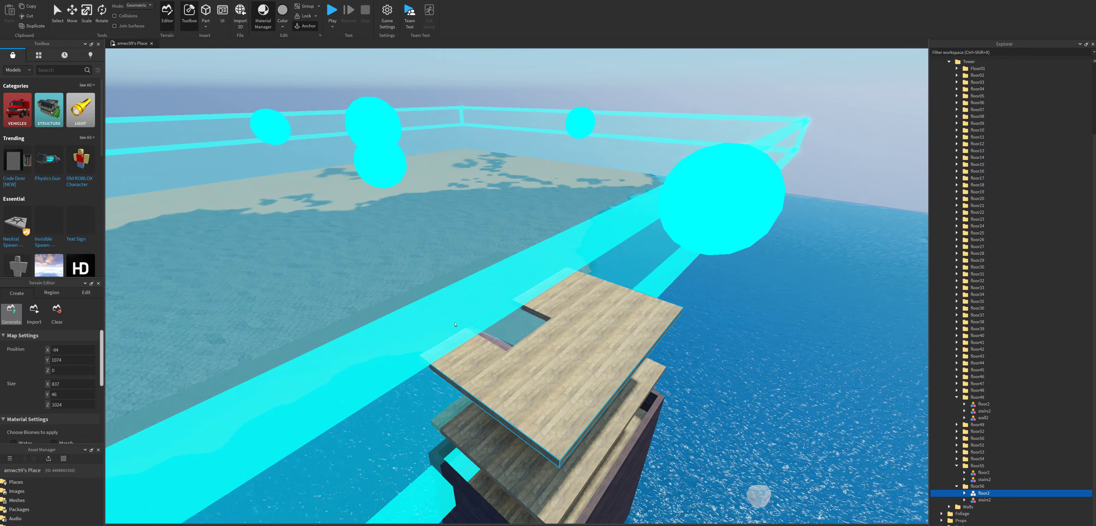
- Bring the terrain region's lower and upper faces together to a height of 27 centred at Y 1080
{"action": "scroll", "coordinate": [455, 338], "scroll_direction": "down", "scroll_amount": 2}
{"action": "right_click_drag", "start_coordinate": [455, 338], "coordinate": [520, 387]}
{"action": "scroll", "coordinate": [504, 388], "scroll_direction": "up", "scroll_amount": 4}
{"action": "scroll", "coordinate": [519, 387], "scroll_direction": "down", "scroll_amount": 5}
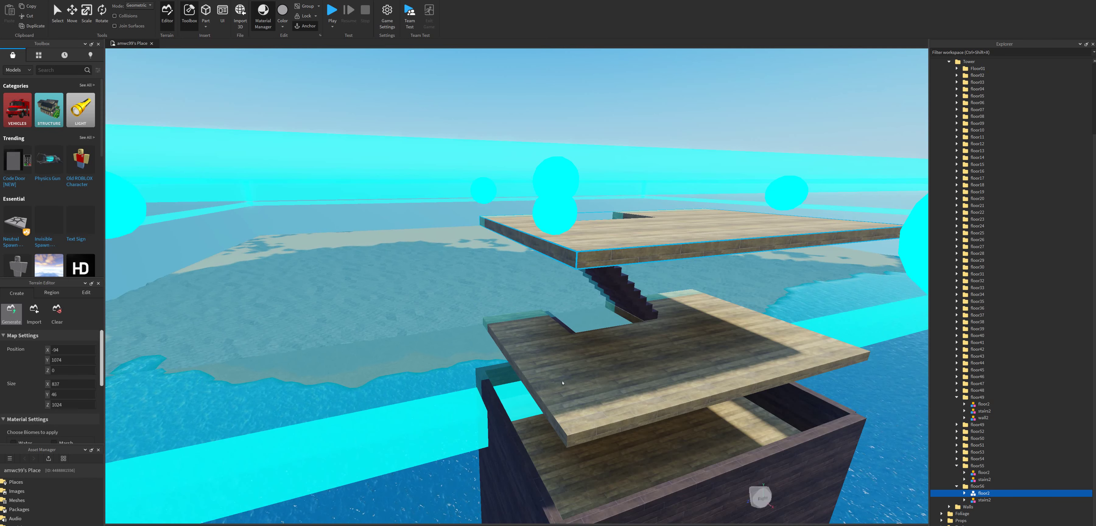
{"action": "left_click_drag", "start_coordinate": [543, 215], "coordinate": [545, 198]}
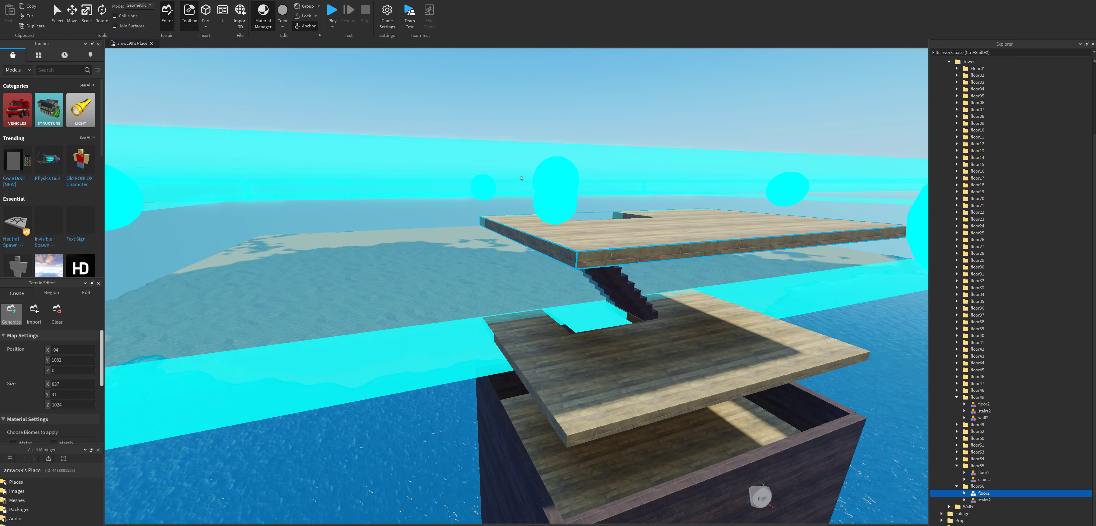
{"action": "left_click_drag", "start_coordinate": [521, 177], "coordinate": [537, 179]}
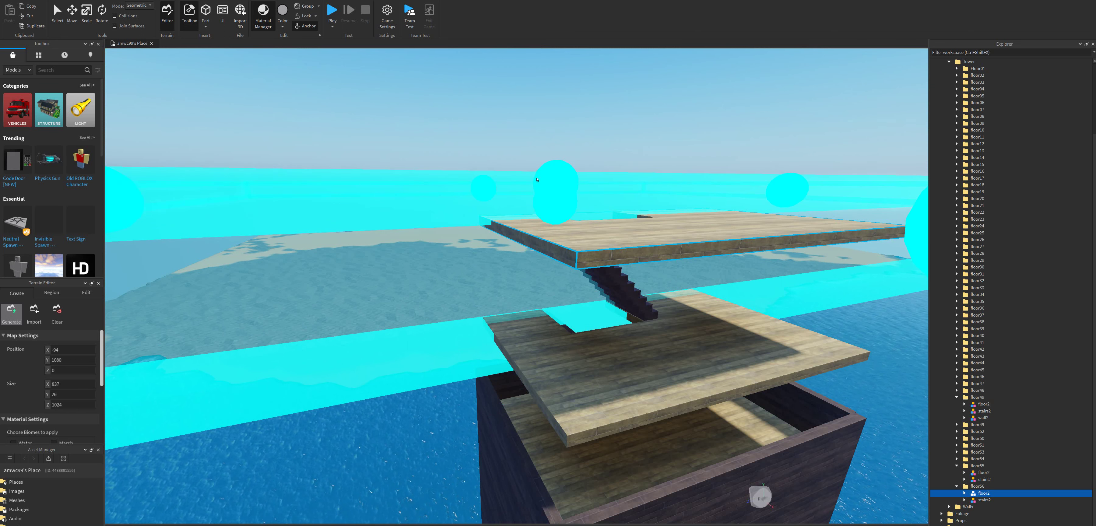
{"action": "scroll", "coordinate": [604, 217], "scroll_direction": "down", "scroll_amount": 5}
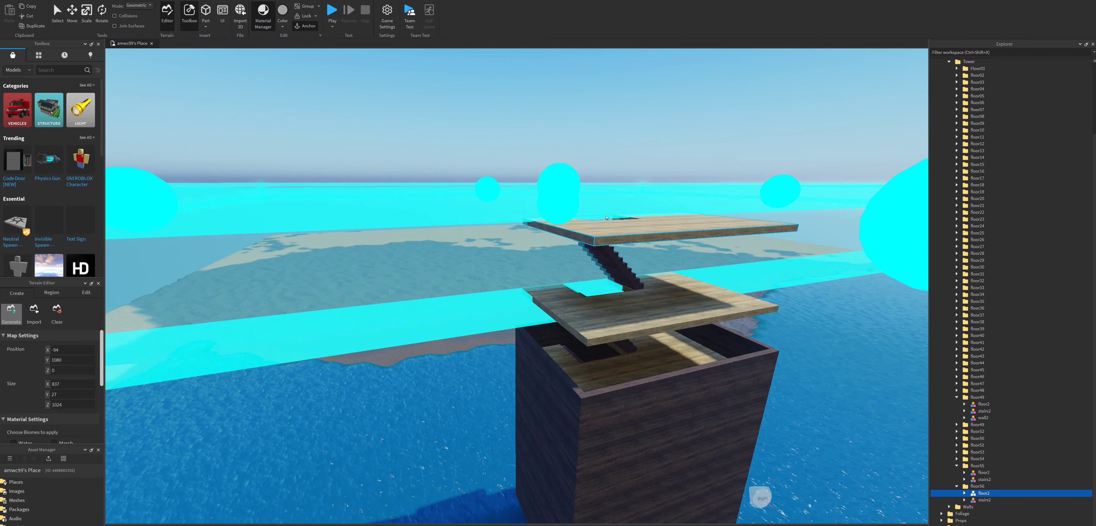
- Generate the terrain inside the region around the tower's top storeys
{"action": "right_click_drag", "start_coordinate": [603, 217], "coordinate": [642, 219]}
{"action": "scroll", "coordinate": [634, 214], "scroll_direction": "down", "scroll_amount": 2}
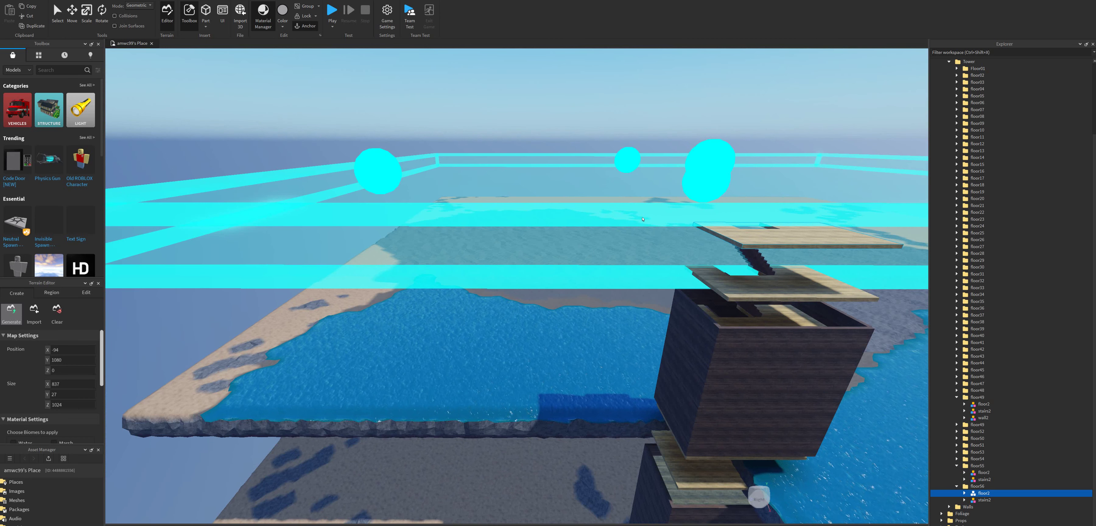
{"action": "key", "text": "d"}
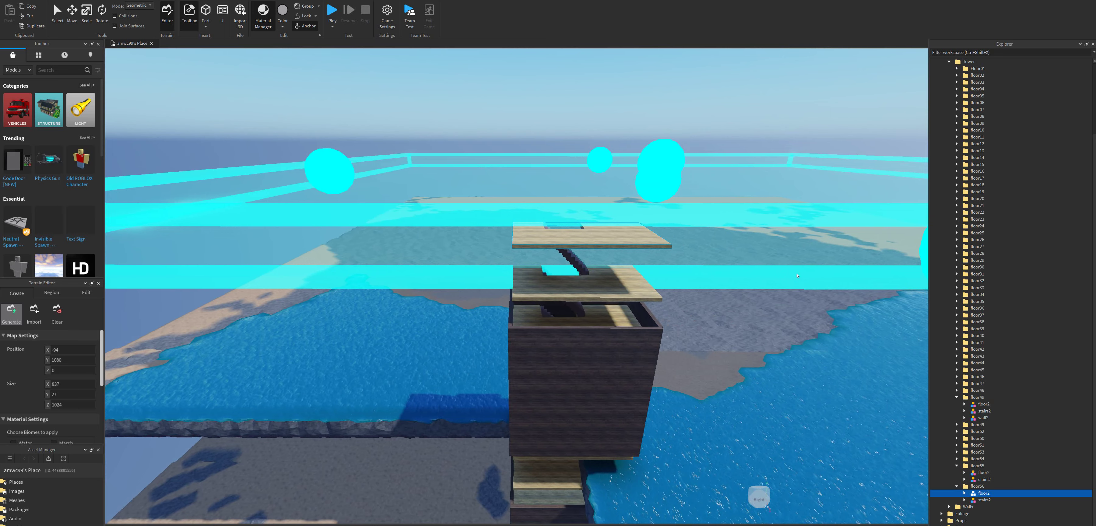
{"action": "right_click_drag", "start_coordinate": [797, 276], "coordinate": [646, 304]}
{"action": "scroll", "coordinate": [706, 286], "scroll_direction": "down", "scroll_amount": 3}
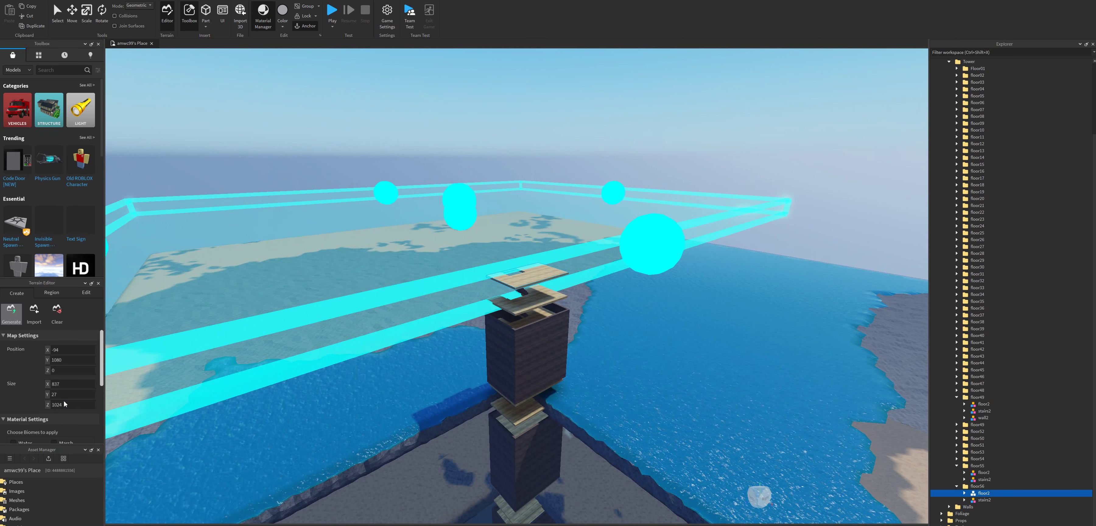
{"action": "left_click", "coordinate": [50, 433]}
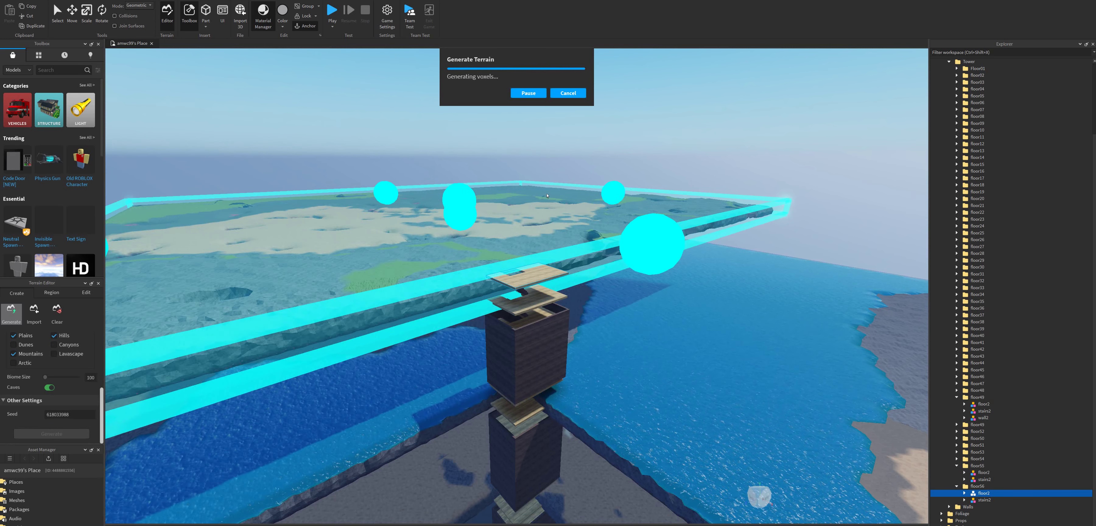
- Pull one end of the terrain region in to the tower and extend its tower-side face out past the lower terrain layer
{"action": "right_click_drag", "start_coordinate": [593, 230], "coordinate": [593, 230]}
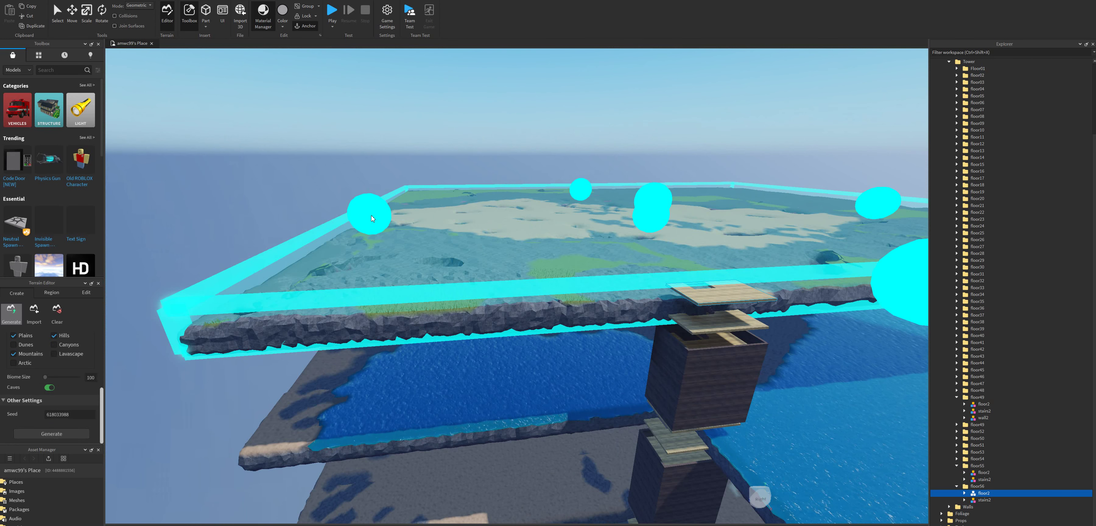
{"action": "left_click_drag", "start_coordinate": [370, 215], "coordinate": [560, 237]}
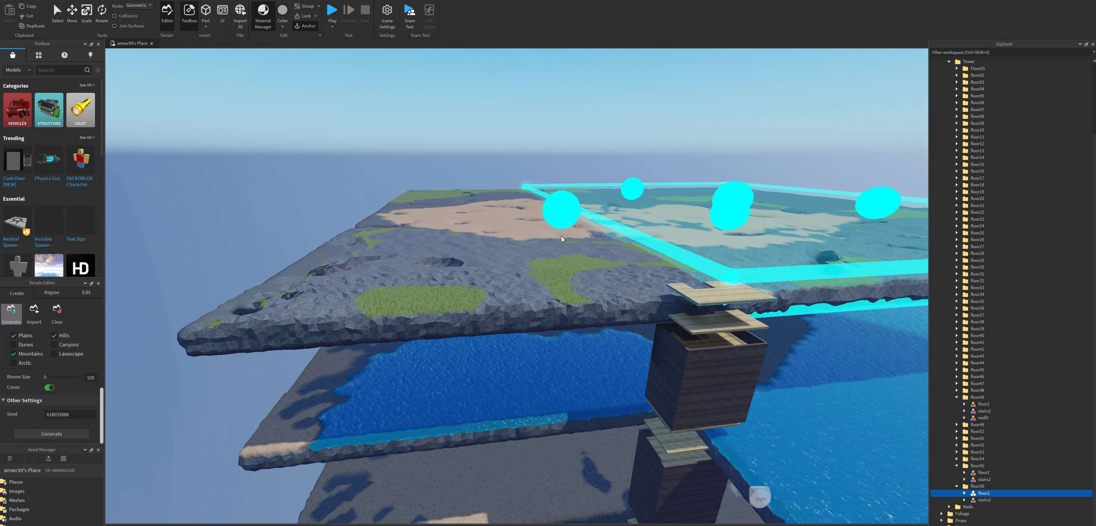
{"action": "right_click_drag", "start_coordinate": [561, 237], "coordinate": [602, 234]}
{"action": "left_click_drag", "start_coordinate": [603, 234], "coordinate": [712, 281]}
{"action": "scroll", "coordinate": [711, 281], "scroll_direction": "up", "scroll_amount": 2}
{"action": "right_click_drag", "start_coordinate": [710, 281], "coordinate": [702, 288]}
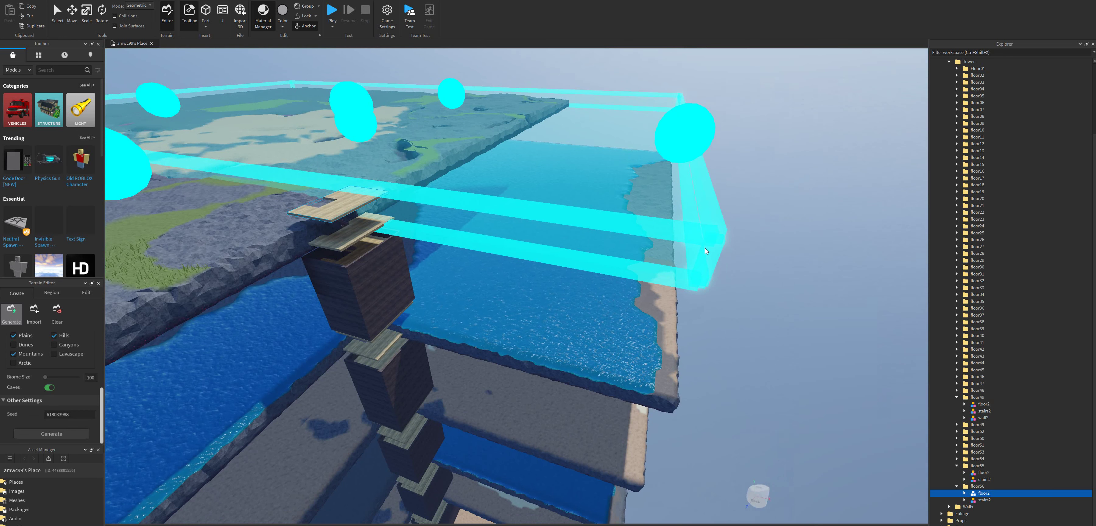
{"action": "left_click_drag", "start_coordinate": [683, 128], "coordinate": [714, 156]}
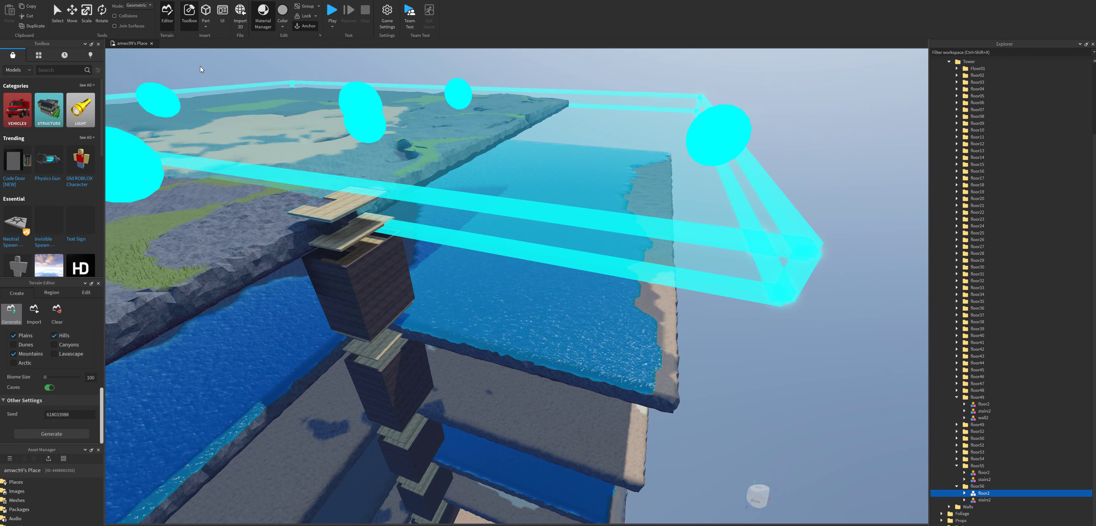
- Narrow the terrain region to the gap between the new terrain's edge and the outer edge of the lower terrain layer
{"action": "left_click_drag", "start_coordinate": [161, 94], "coordinate": [511, 194]}
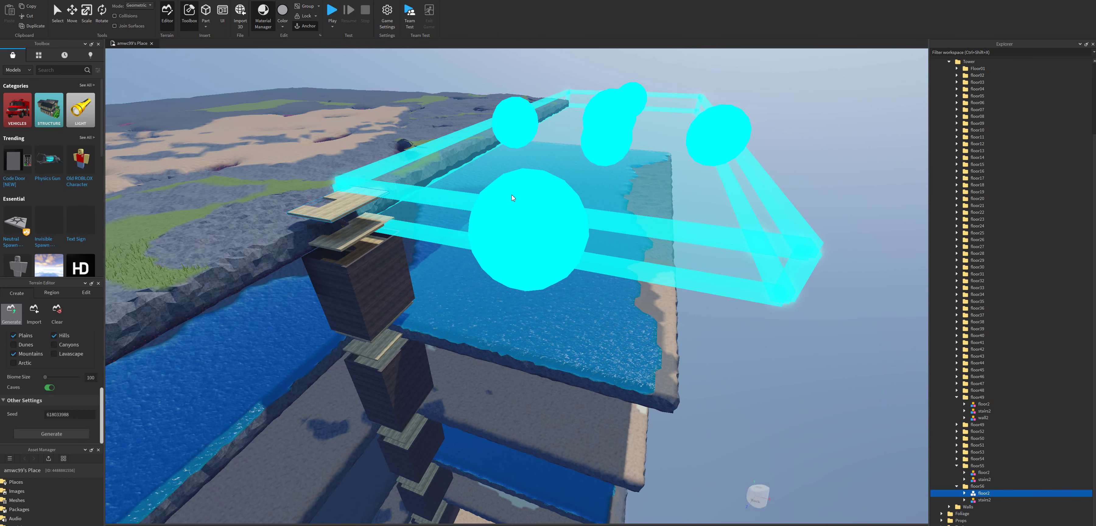
{"action": "scroll", "coordinate": [495, 227], "scroll_direction": "up", "scroll_amount": 3}
{"action": "right_click_drag", "start_coordinate": [460, 249], "coordinate": [457, 254]}
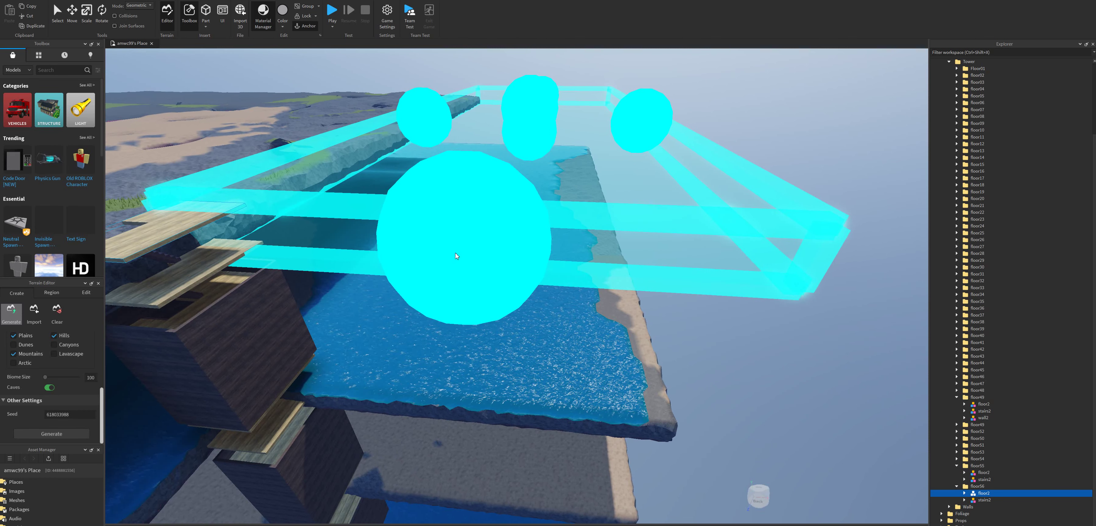
{"action": "left_click_drag", "start_coordinate": [636, 122], "coordinate": [603, 120]}
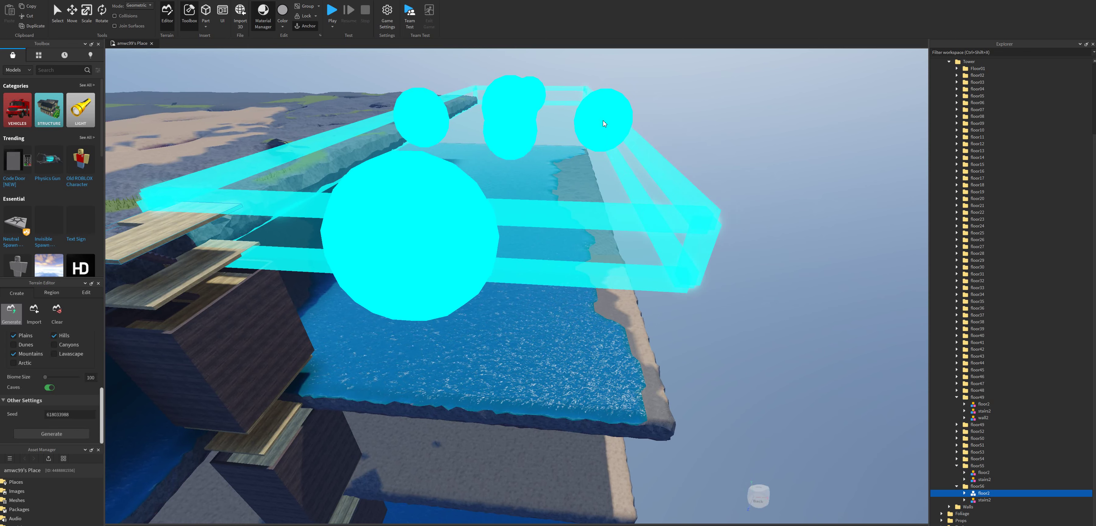
{"action": "key", "text": "d"}
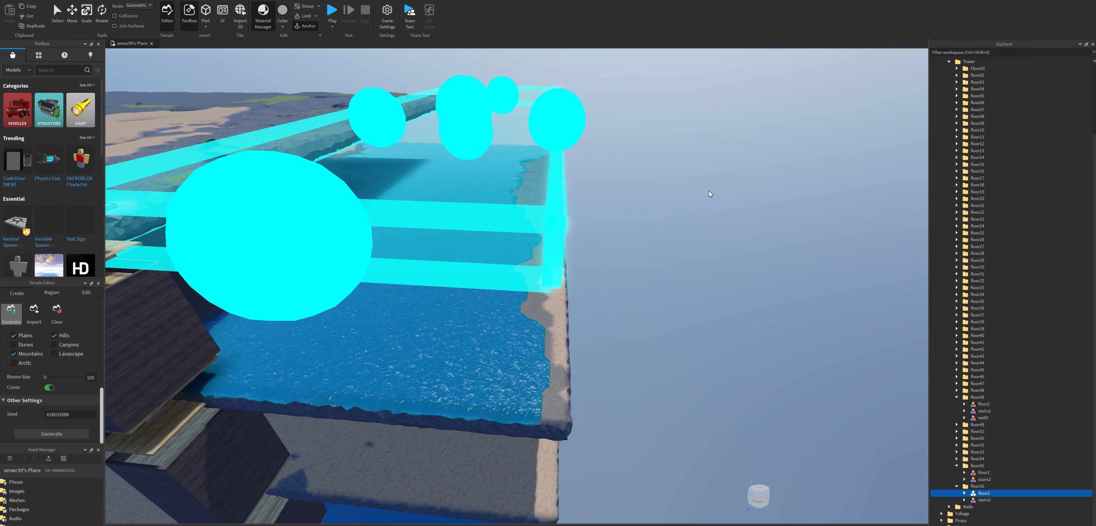
{"action": "key", "text": "d"}
{"action": "left_click_drag", "start_coordinate": [538, 136], "coordinate": [544, 136]}
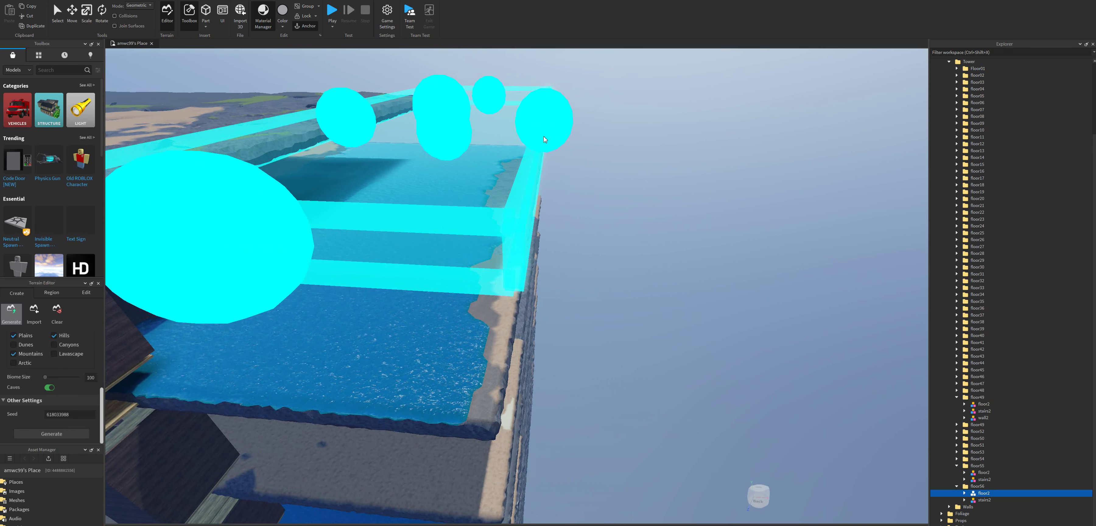
- Generate a second piece of terrain inside the narrowed region beside the tower
{"action": "scroll", "coordinate": [553, 227], "scroll_direction": "up", "scroll_amount": 2}
{"action": "right_click_drag", "start_coordinate": [560, 263], "coordinate": [548, 288]}
{"action": "scroll", "coordinate": [548, 287], "scroll_direction": "down", "scroll_amount": 2}
{"action": "key", "text": "a"}
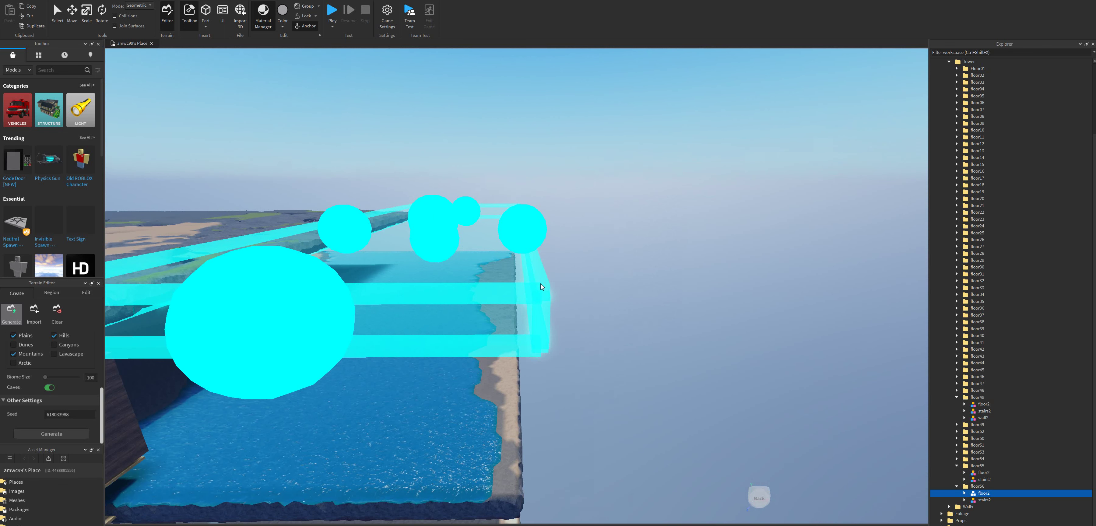
{"action": "left_click", "coordinate": [51, 434]}
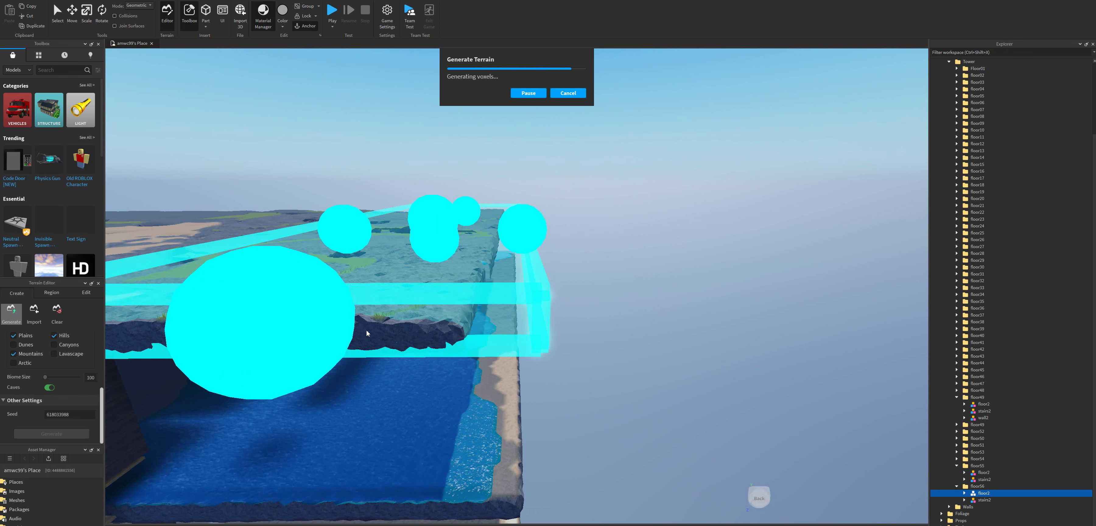
{"action": "right_click_drag", "start_coordinate": [592, 301], "coordinate": [593, 301]}
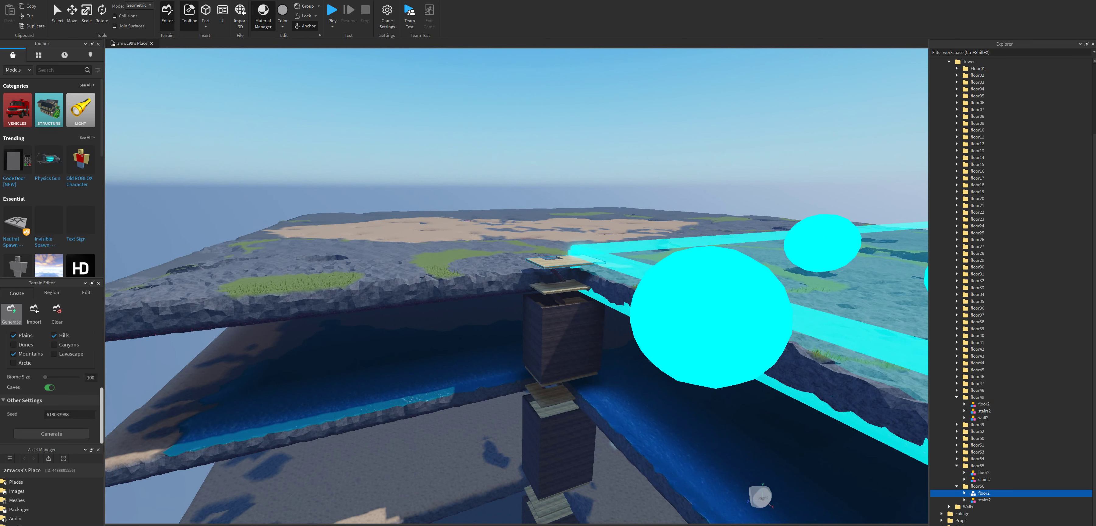